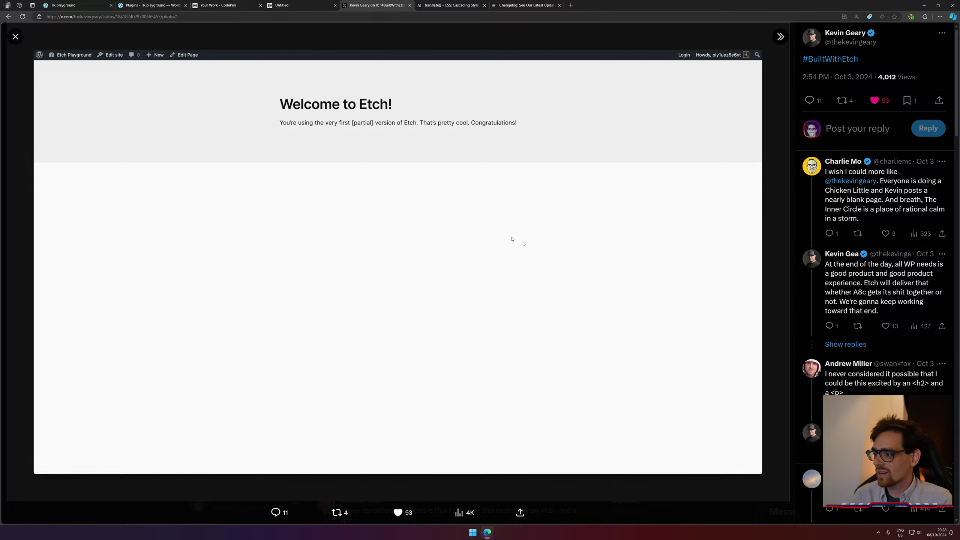
Browse the post author's X profile, review the #BuiltWithEtch post's image, and close the X page.
click(848, 34)
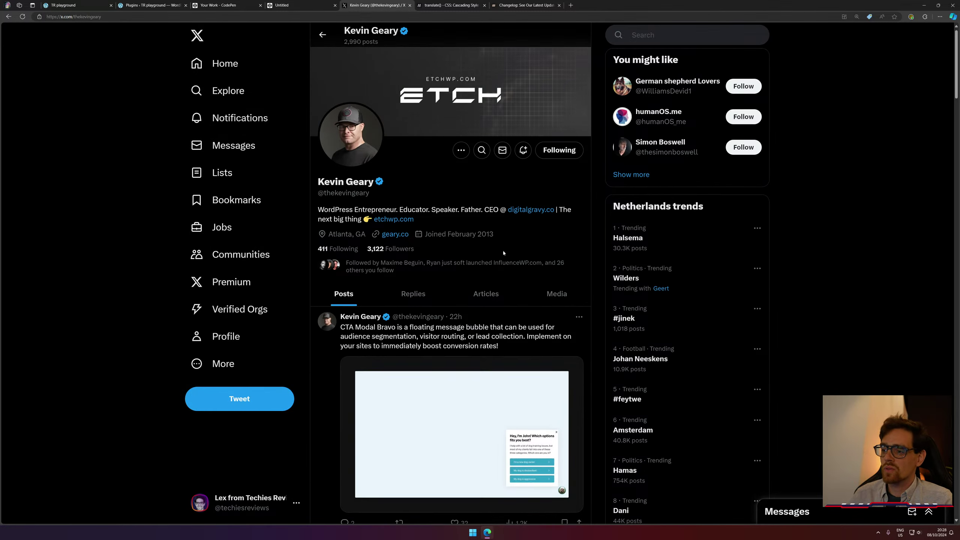
scroll(506, 246, down, 10)
scroll(503, 254, down, 15)
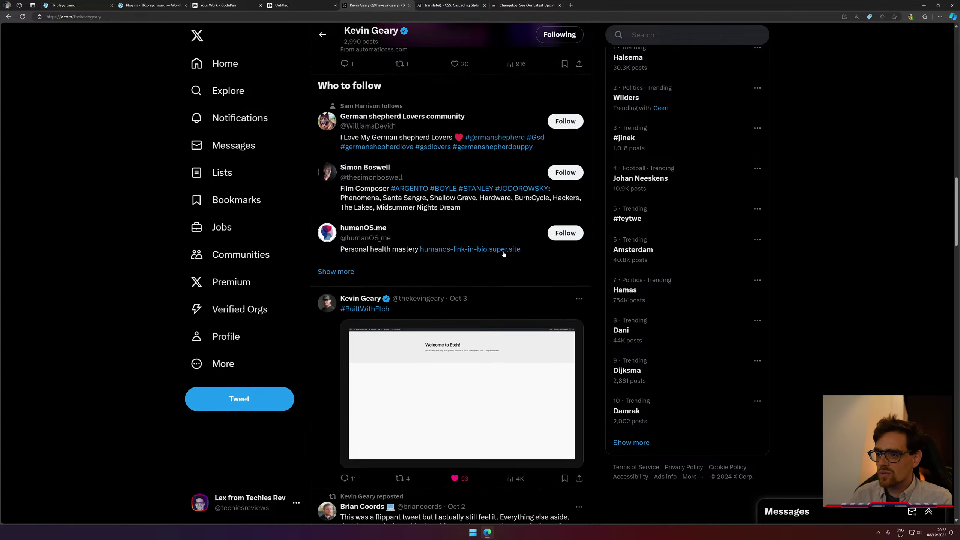
scroll(503, 254, up, 5)
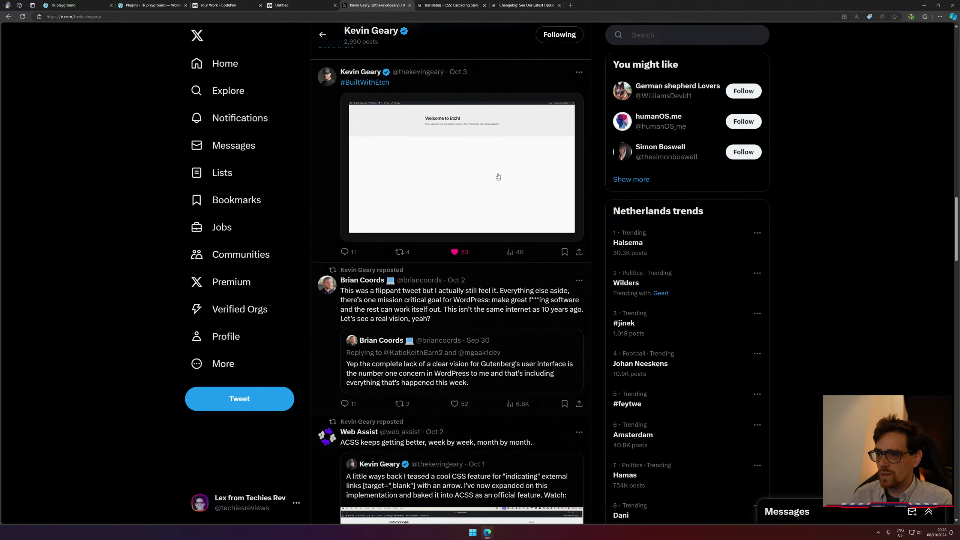
click(400, 108)
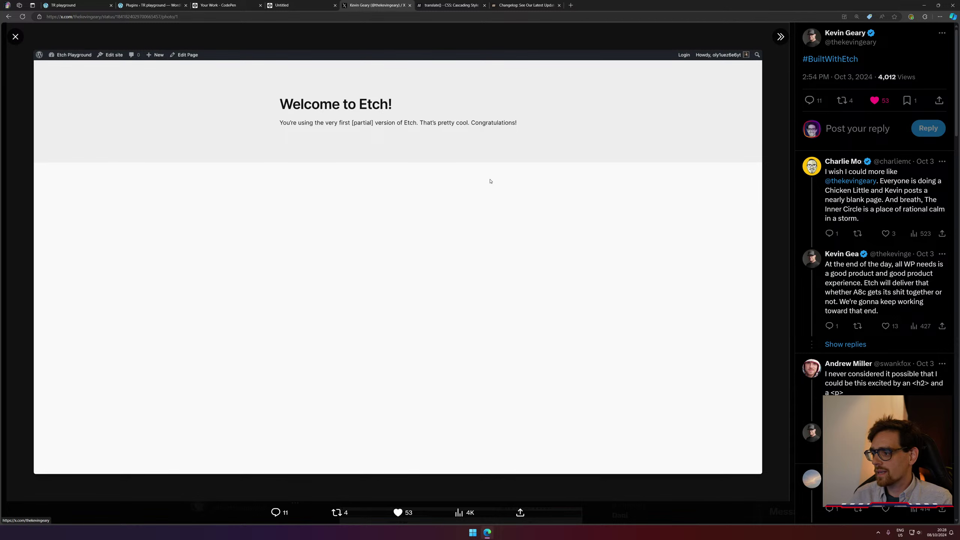
middle_click(387, 1)
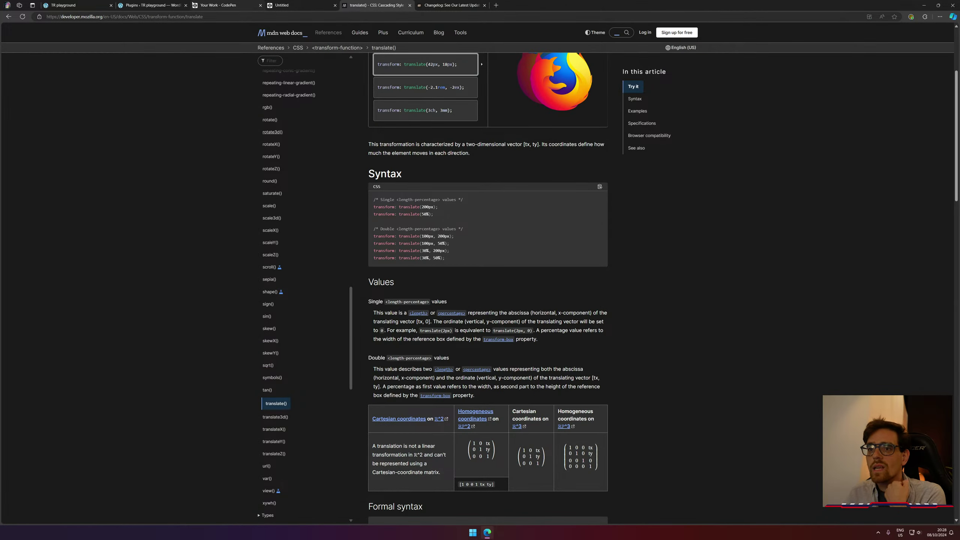
Look at the TR playground homepage and its notch menu.
click(145, 2)
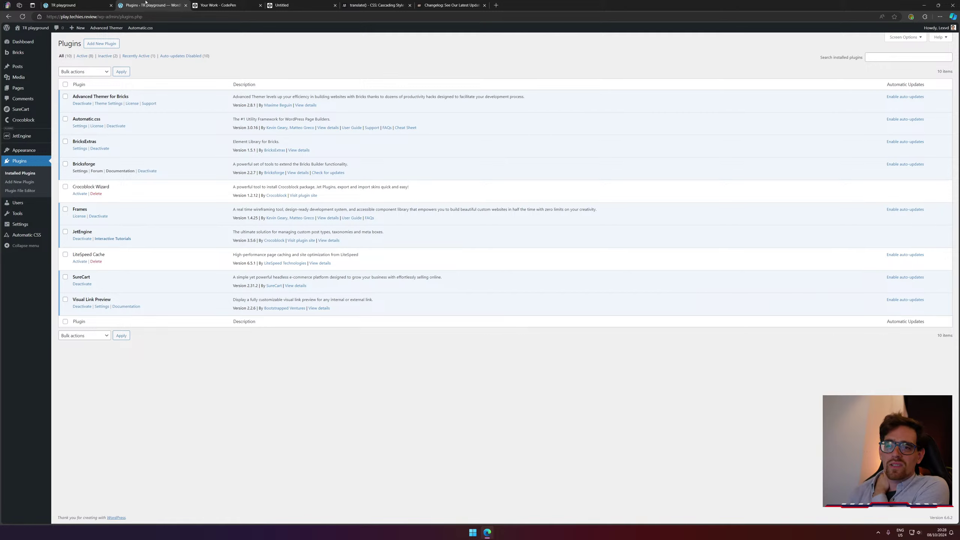
click(70, 2)
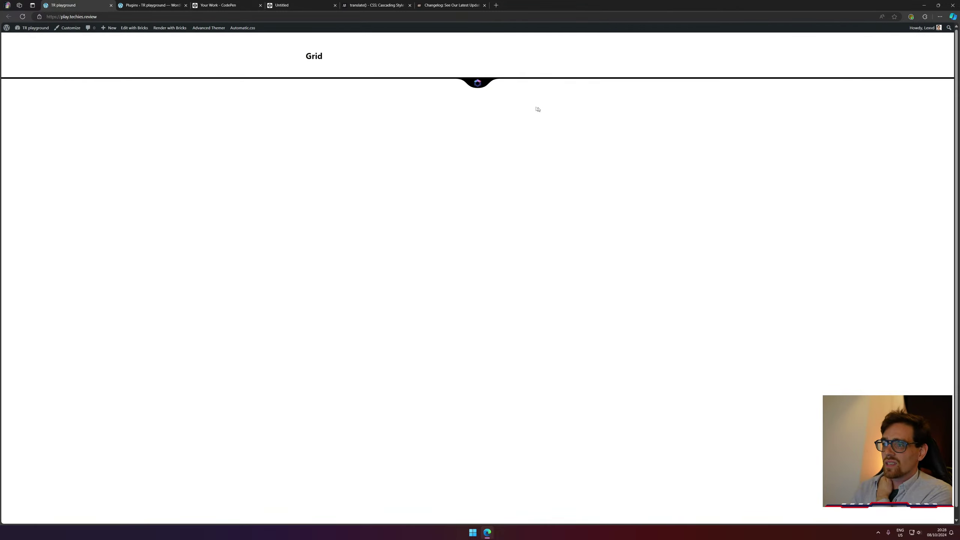
mouse_move(478, 82)
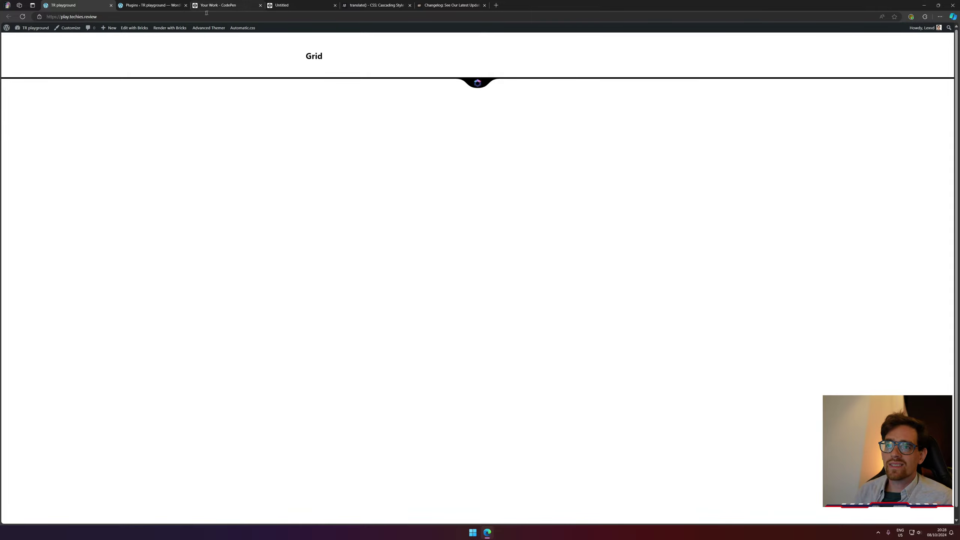
click(141, 4)
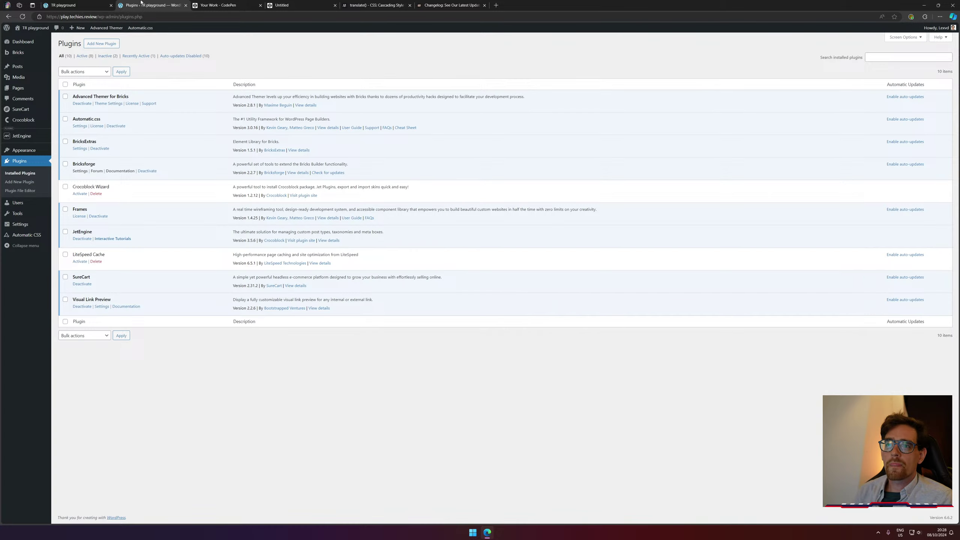
click(106, 3)
Open the Bricks settings in a separate browser page and go from there to the list of all posts.
middle_click(131, 39)
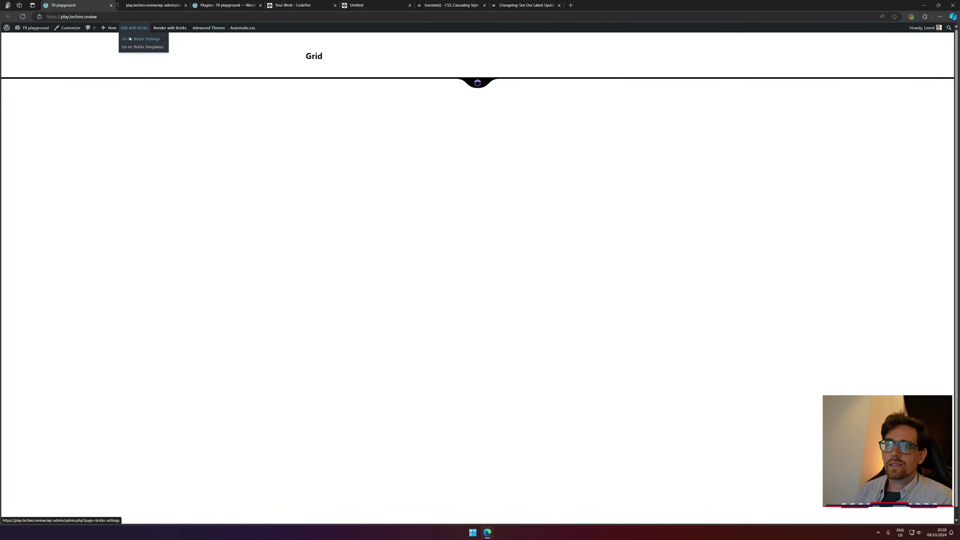
mouse_move(173, 31)
mouse_move(136, 31)
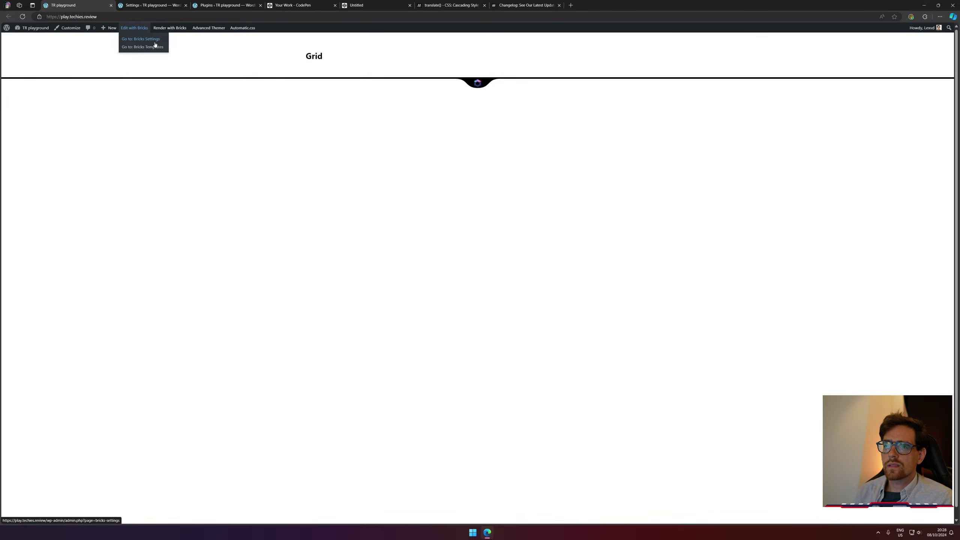
click(146, 4)
mouse_move(18, 189)
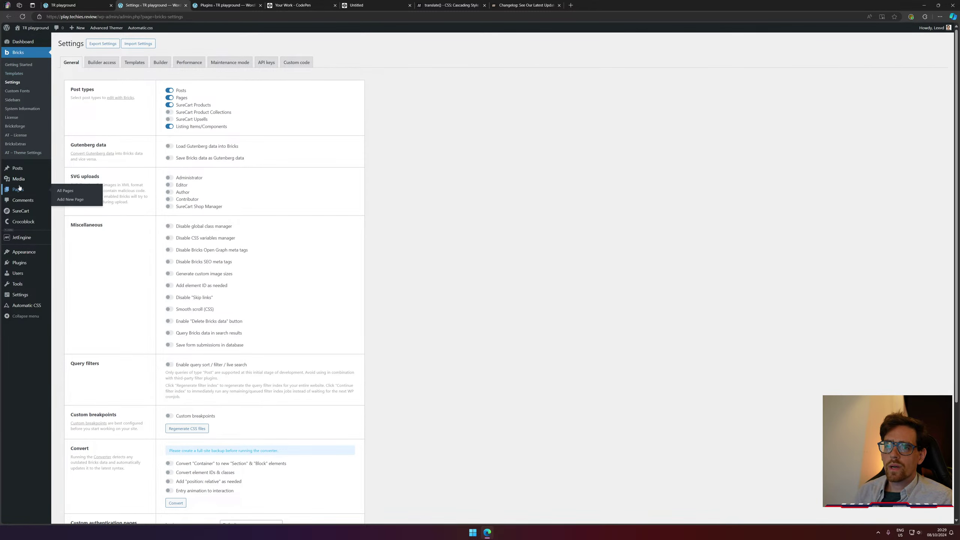
click(66, 187)
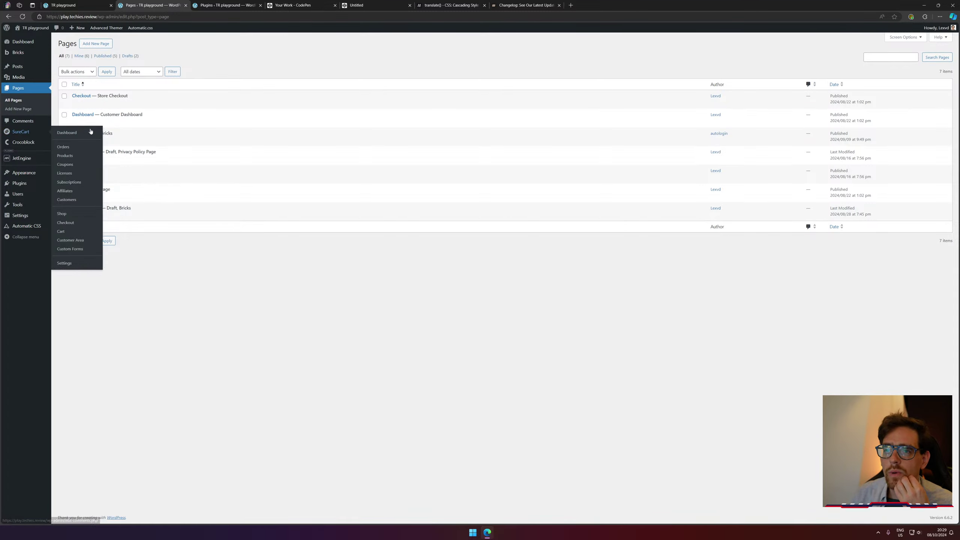
mouse_move(31, 67)
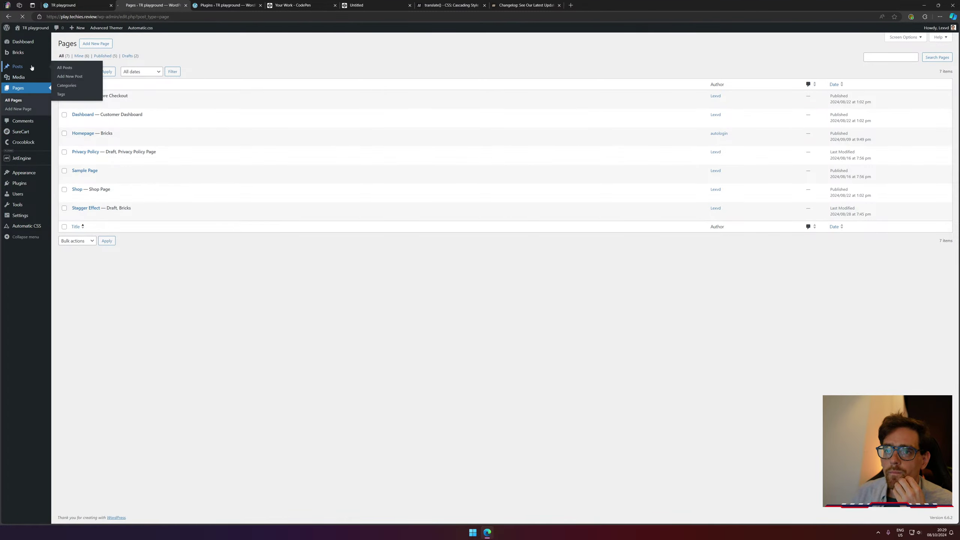
click(81, 65)
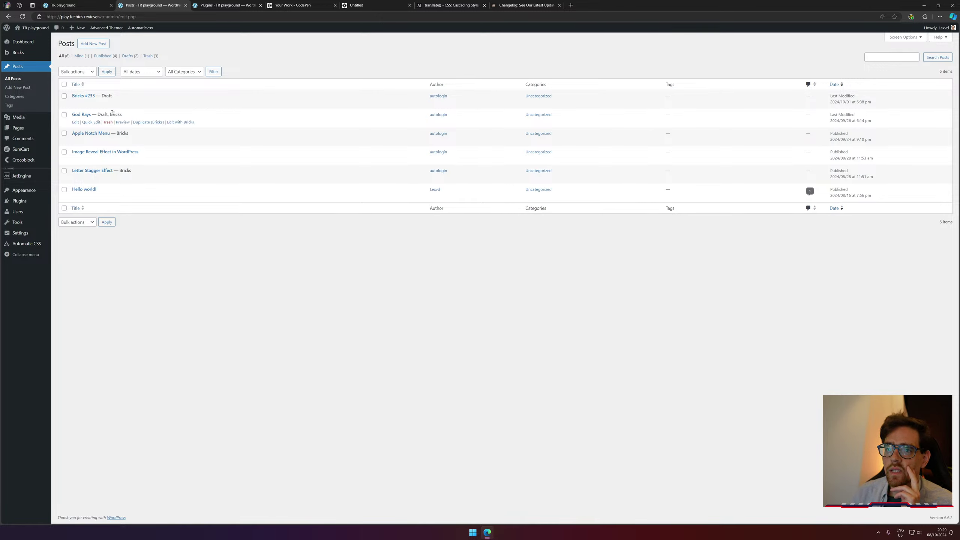
Open a preview of the God Rays post and open the Apple Notch Menu post in the Bricks editor.
click(124, 123)
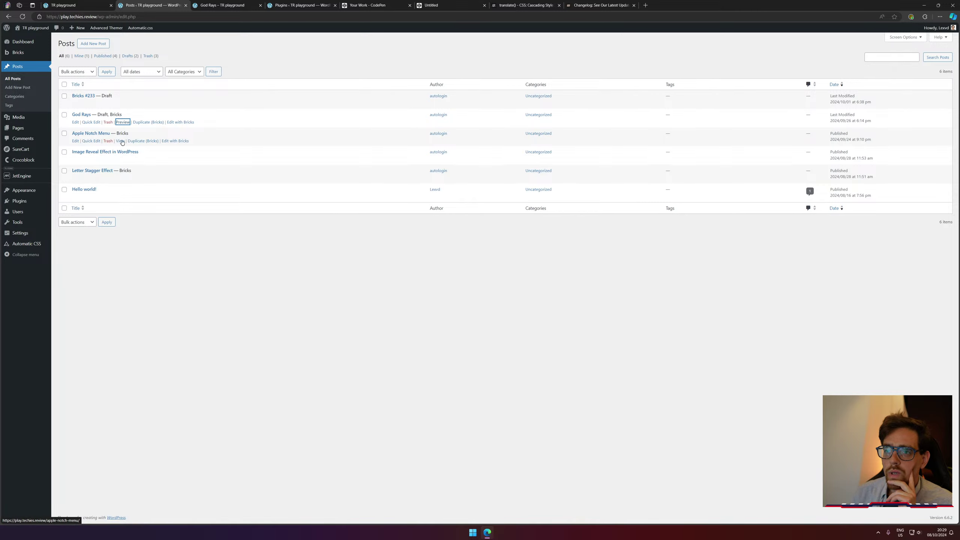
middle_click(121, 141)
click(328, 3)
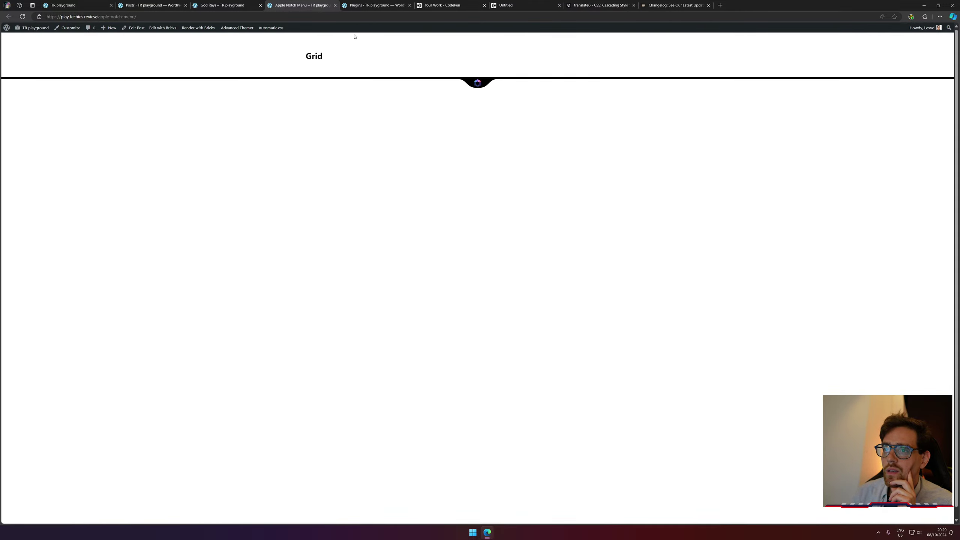
click(155, 30)
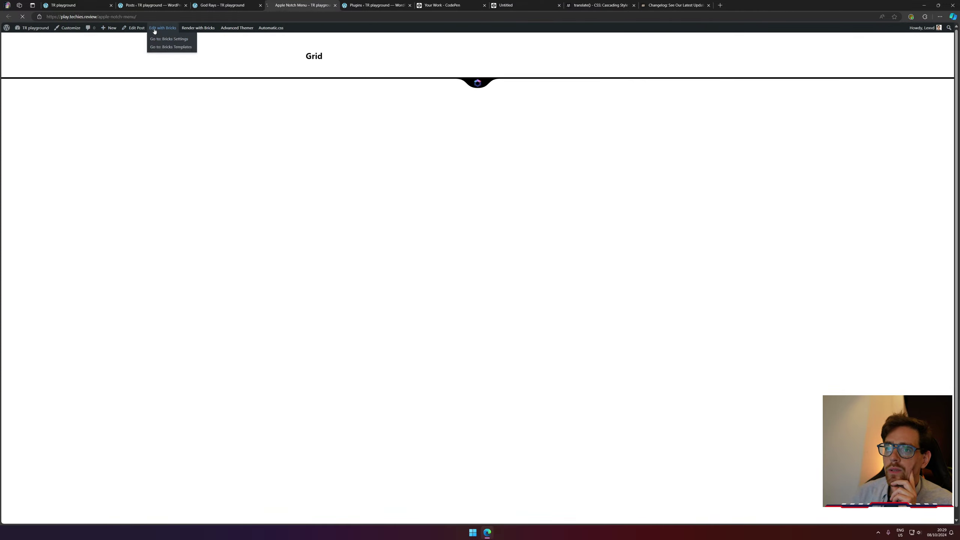
Look at the God Rays preview and close it, returning to the Apple Notch Menu builder.
key(ctrl+shift+Tab)
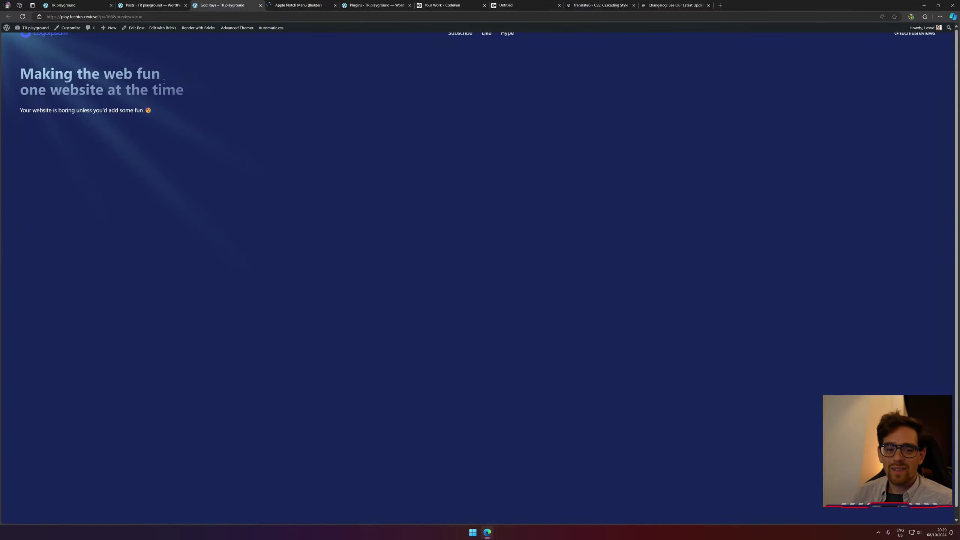
middle_click(225, 2)
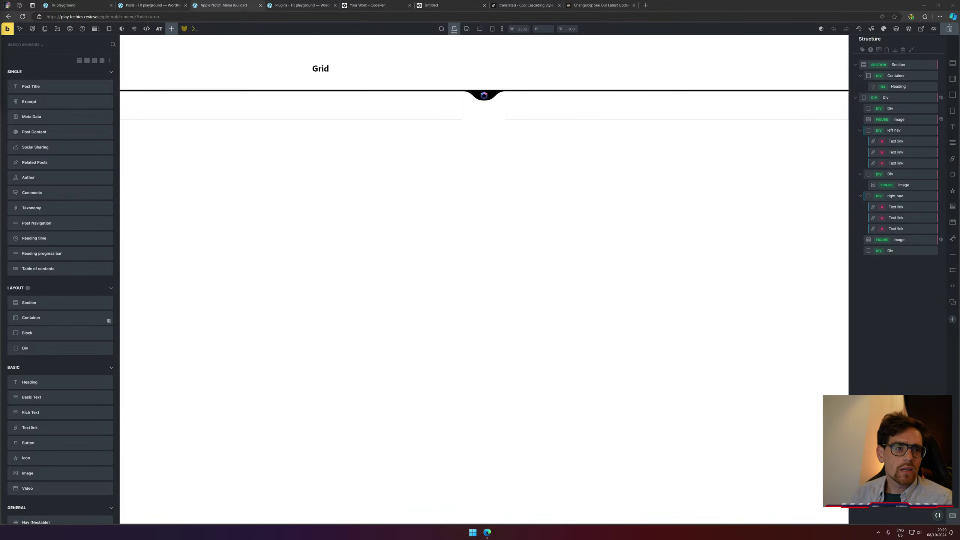
key(XF86AudioLowerVolume)
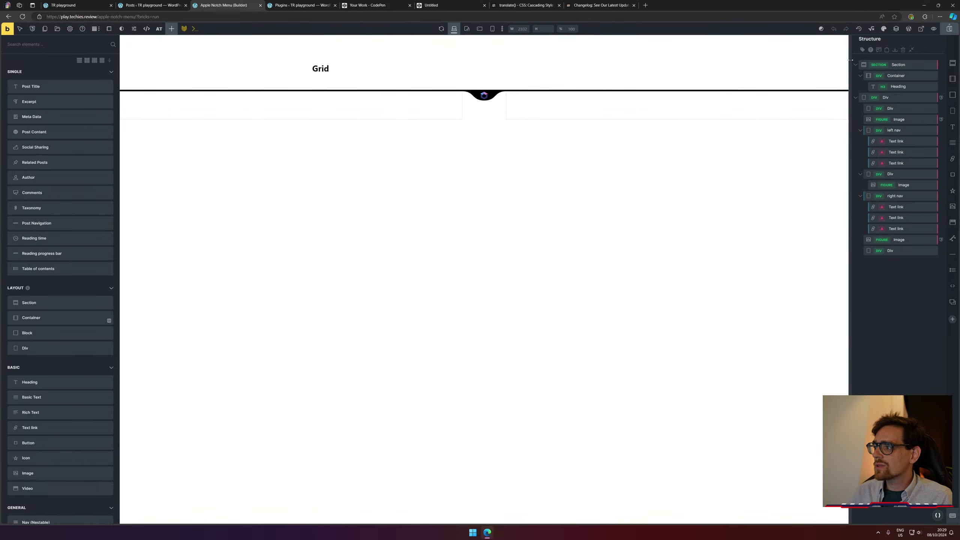
Collapse the Section in the structure and examine the grid template columns of the notch menu's parent Div.
click(855, 64)
click(898, 75)
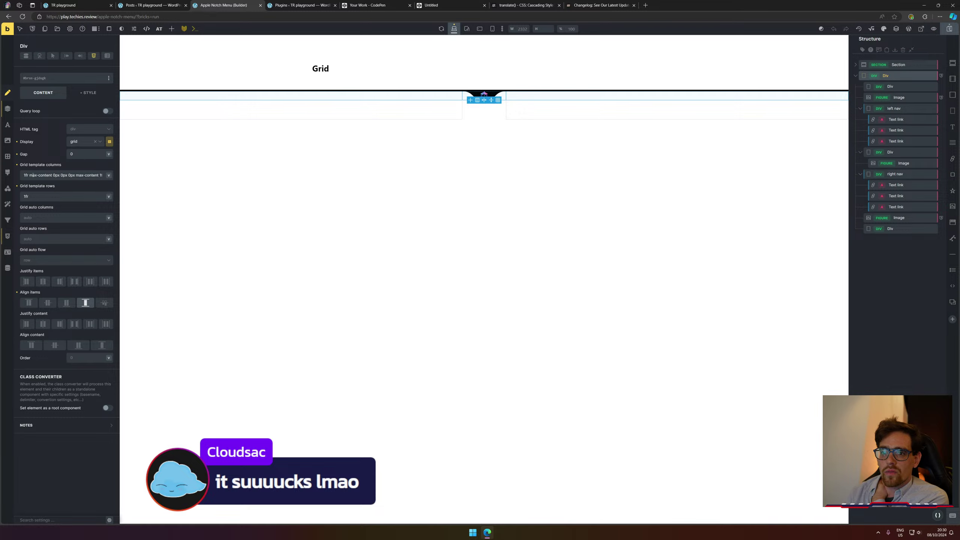
mouse_move(34, 175)
mouse_down()
mouse_move(97, 176)
mouse_move(40, 184)
mouse_up()
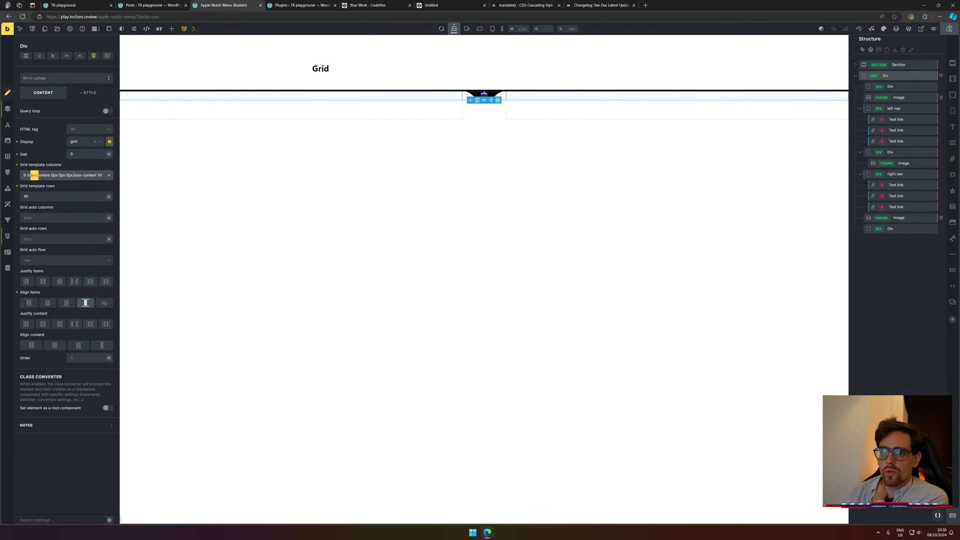
key(ctrl+a)
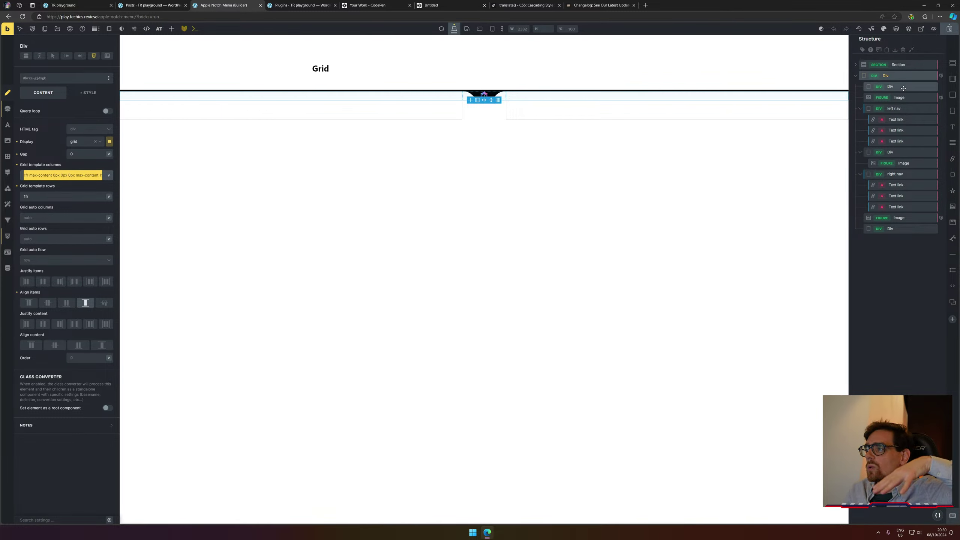
Collapse the left nav, the logo Div and the right nav in the element structure.
click(865, 109)
click(860, 108)
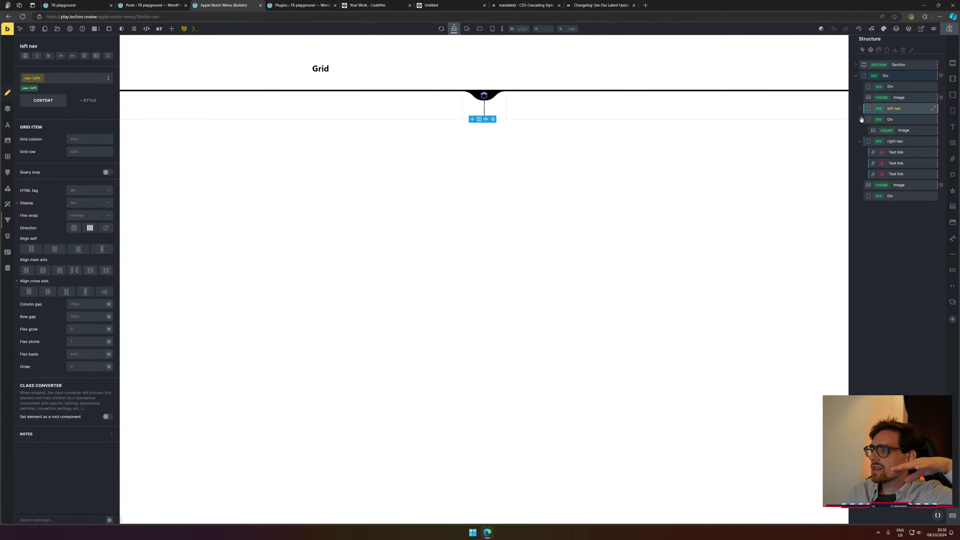
click(860, 119)
click(859, 130)
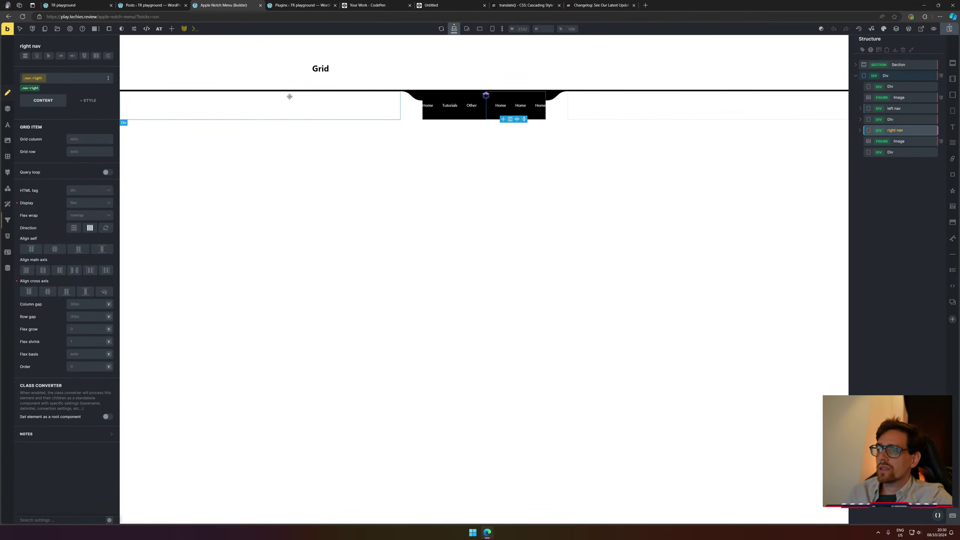
Open the custom CSS of the notch menu's parent Div and examine its rules.
click(906, 75)
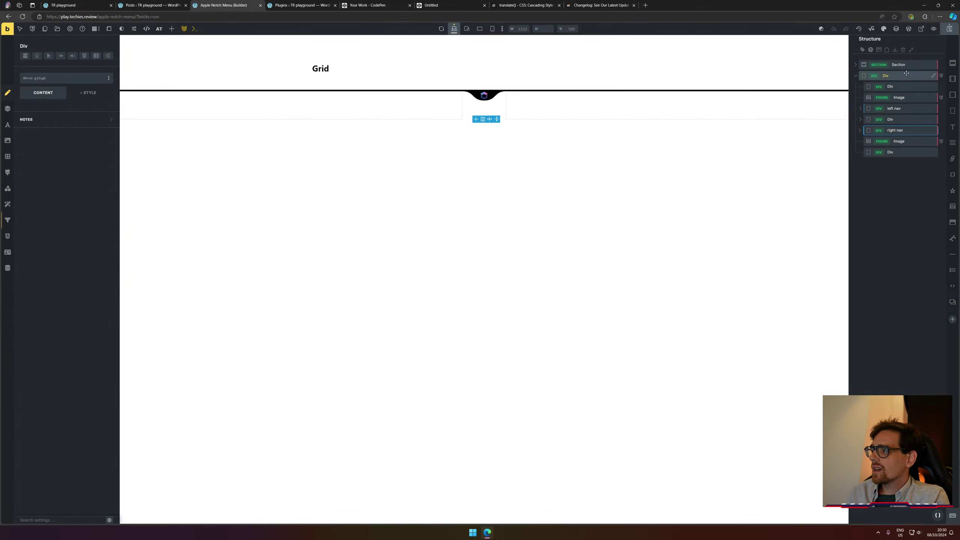
click(8, 238)
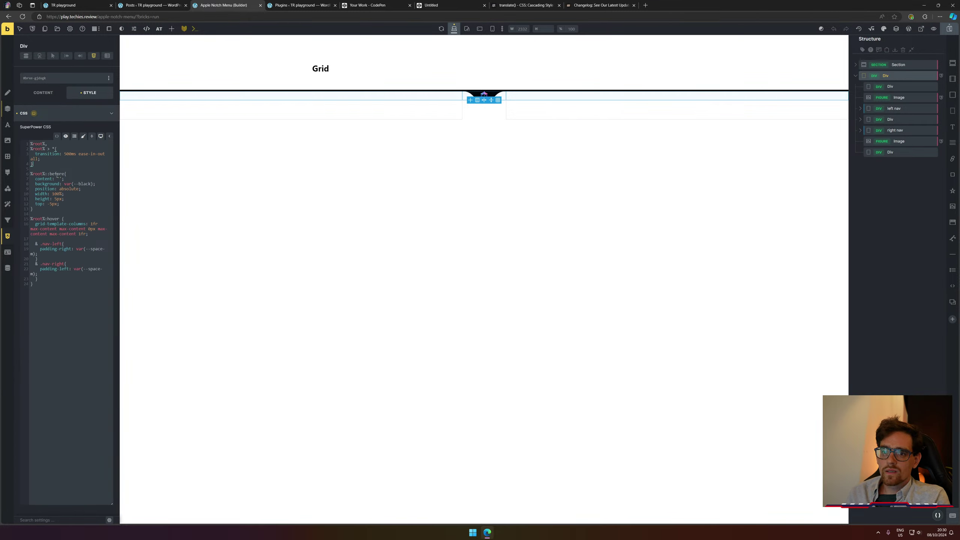
key(XF86AudioLowerVolume)
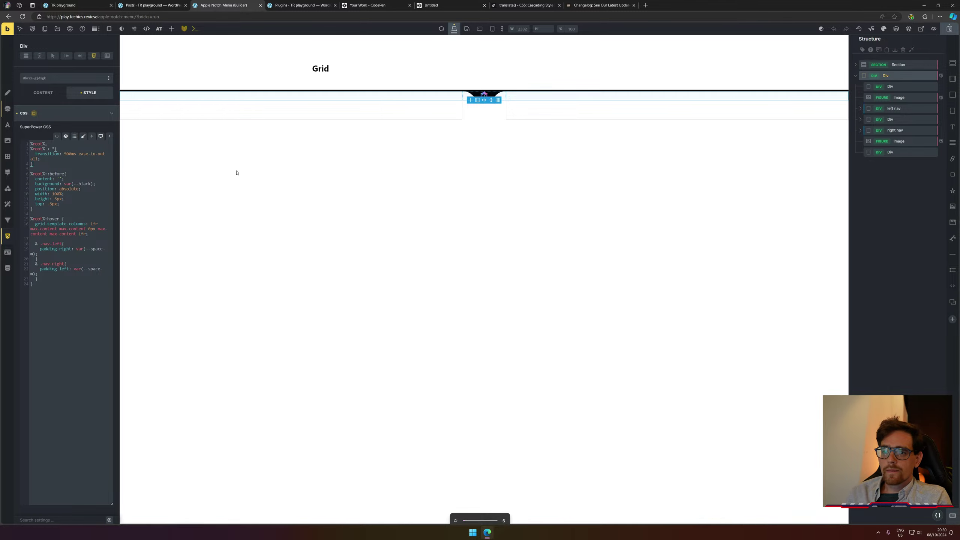
mouse_move(343, 94)
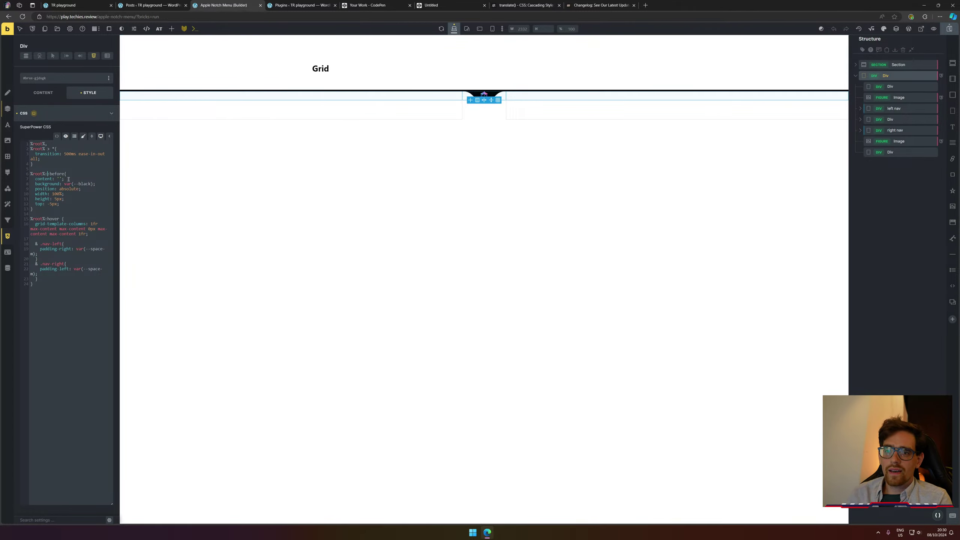
Try removing the declarations of the ::before rule from the Div's custom CSS, and undo the removal.
drag(64, 209, 27, 182)
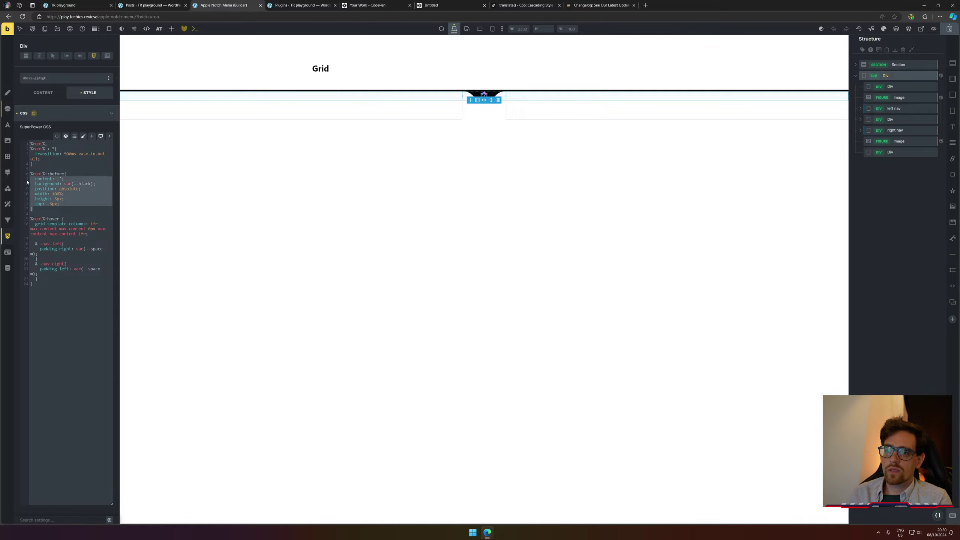
key(BackSpace)
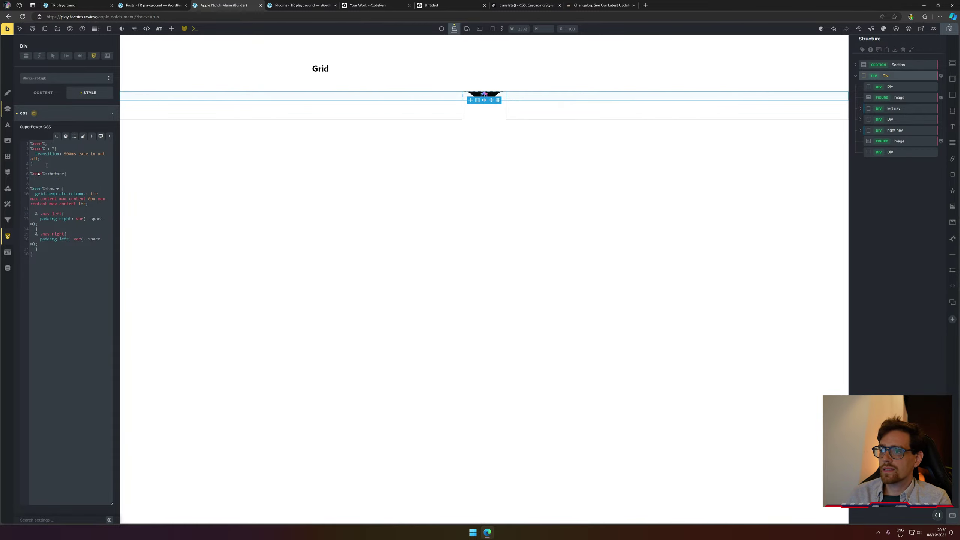
key(ctrl+z)
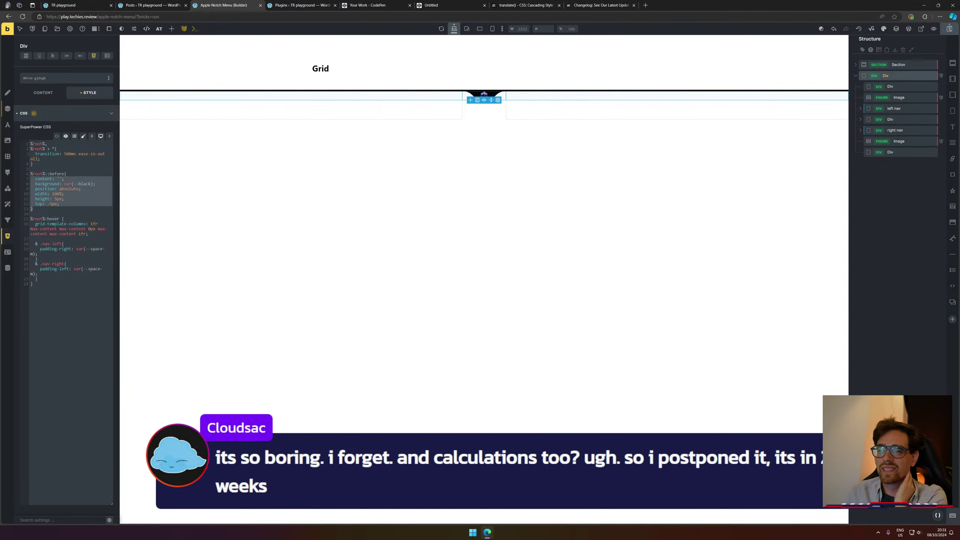
Examine the :hover rule in the Div's CSS, including the nested .nav-left and .nav-right padding.
click(54, 275)
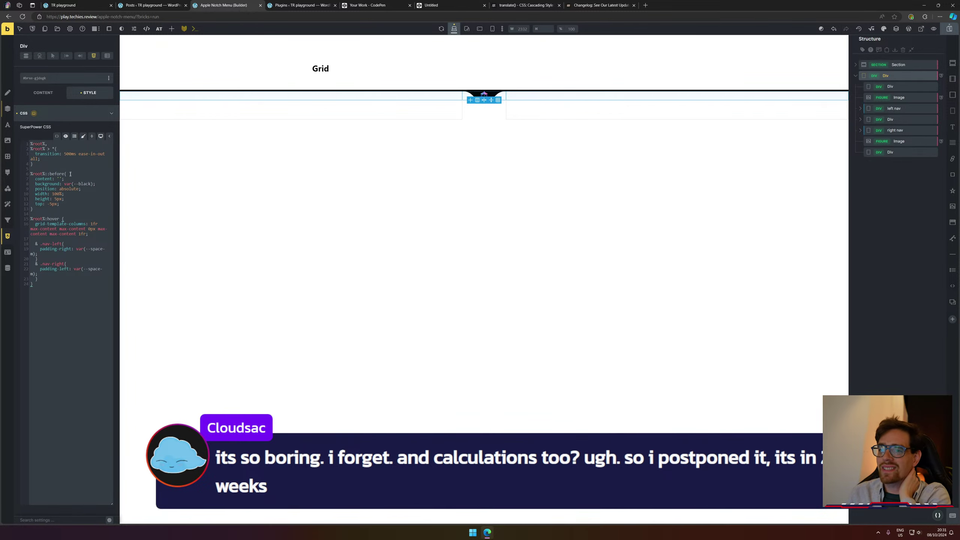
drag(75, 286, 43, 159)
click(56, 280)
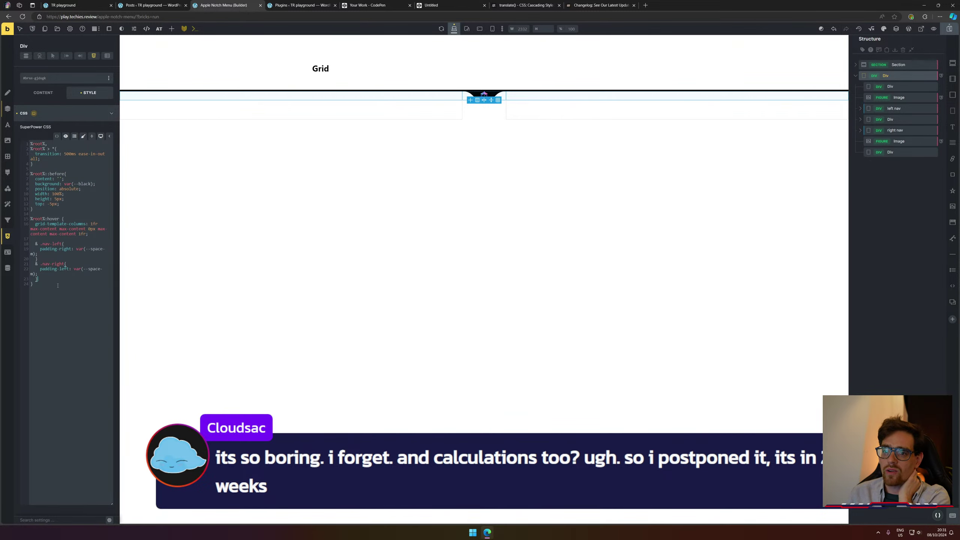
Widen the settings panel and examine the first max-content value in the :hover rule's grid-template-columns.
drag(118, 278, 139, 279)
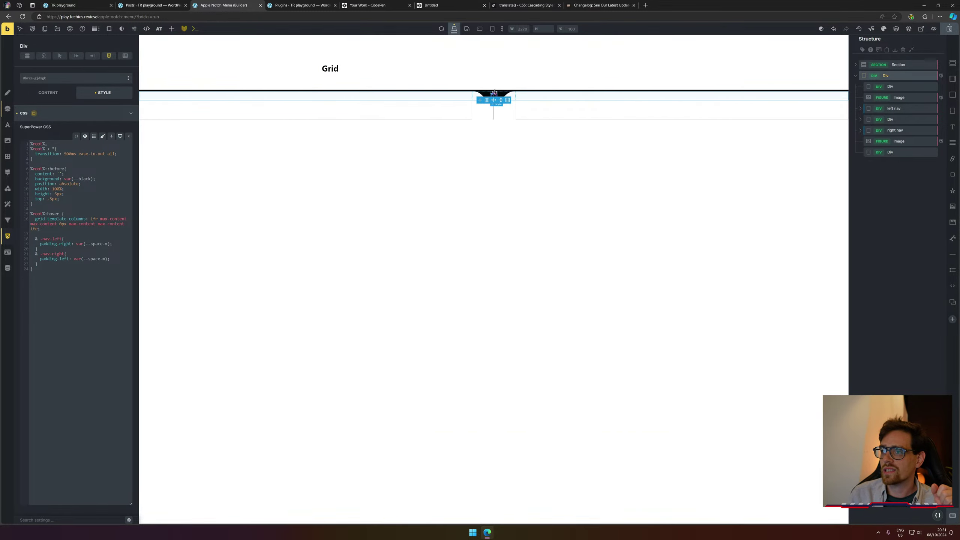
click(59, 278)
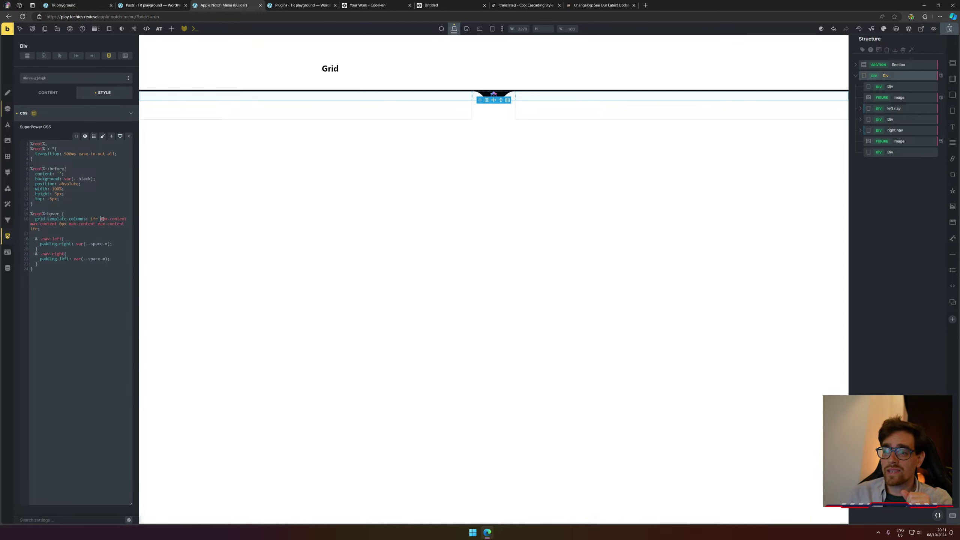
drag(100, 219, 121, 219)
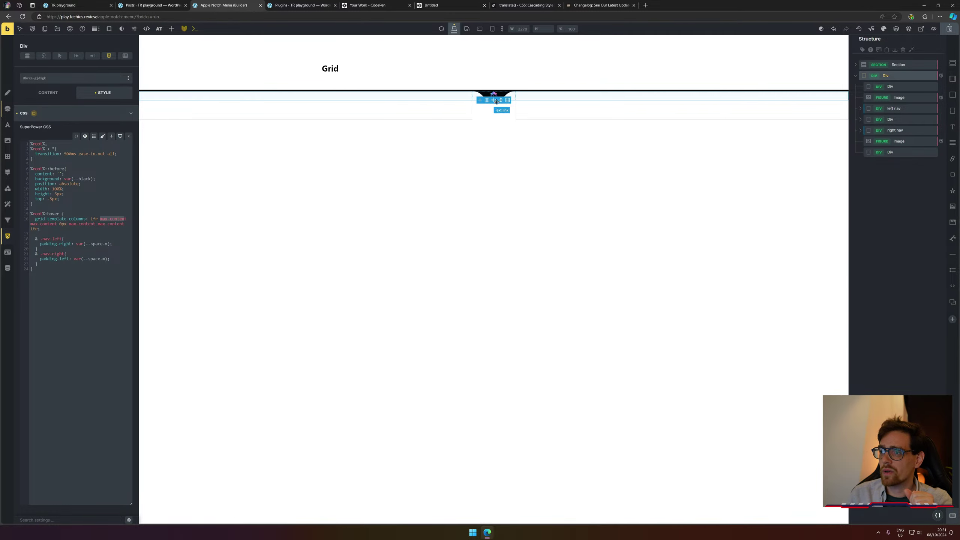
Compare the notch menu's parent Div with its first child Div by inspecting the custom CSS and canvas outline of each.
click(899, 88)
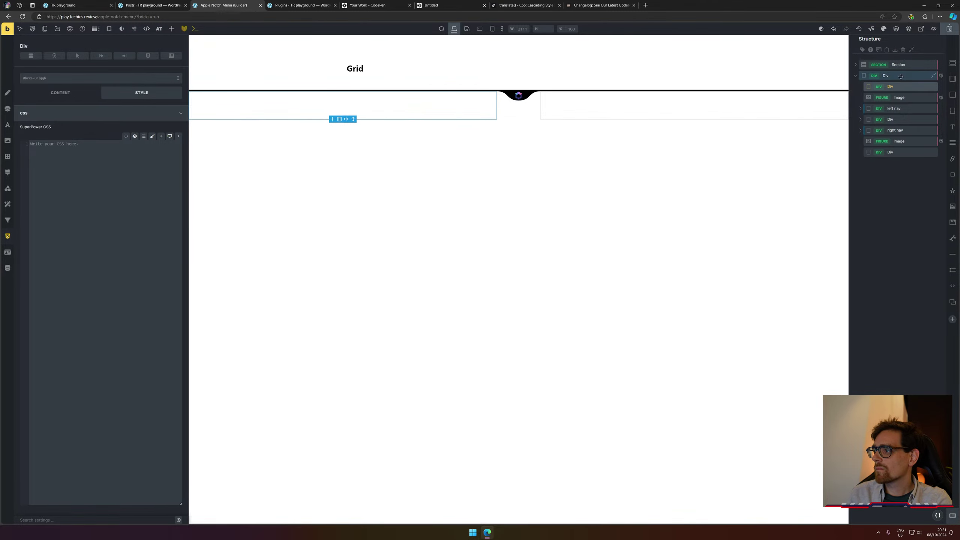
click(901, 77)
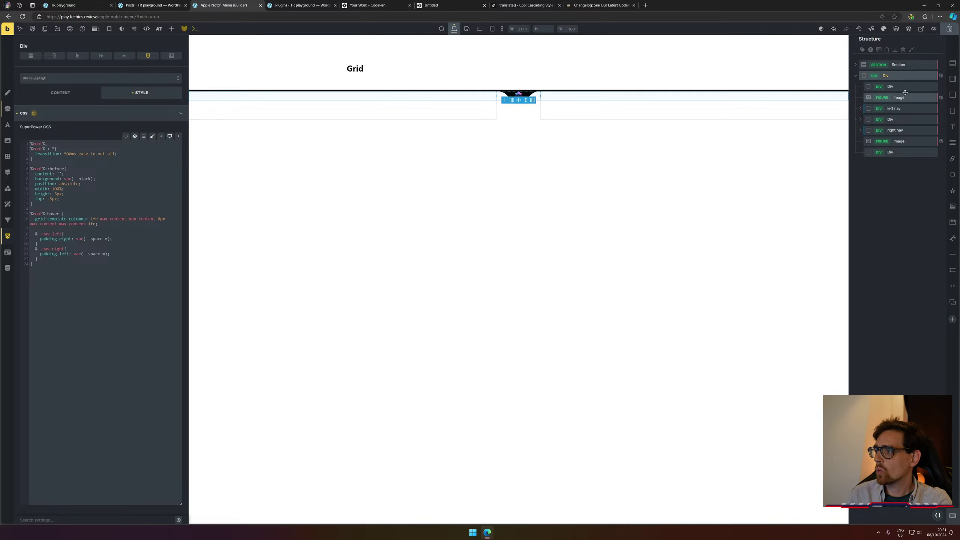
click(900, 87)
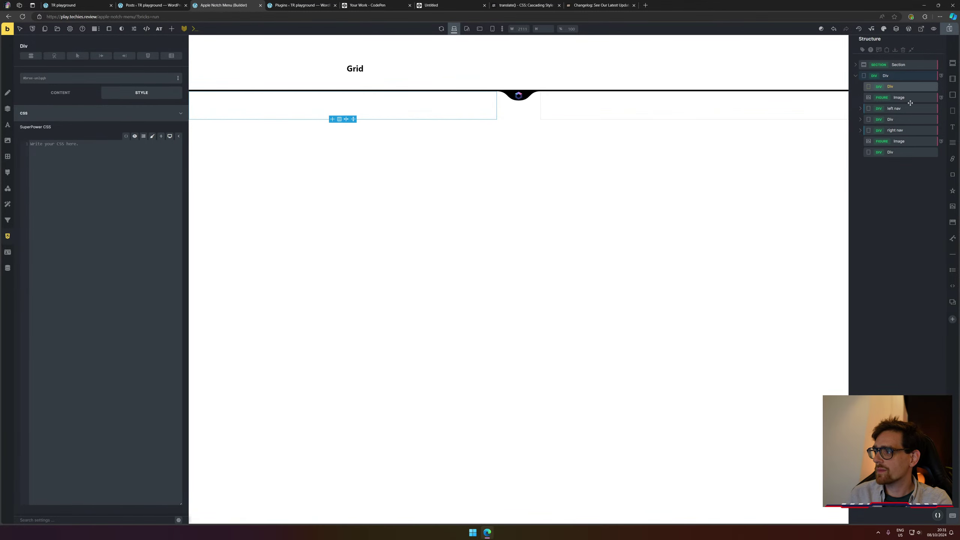
click(901, 79)
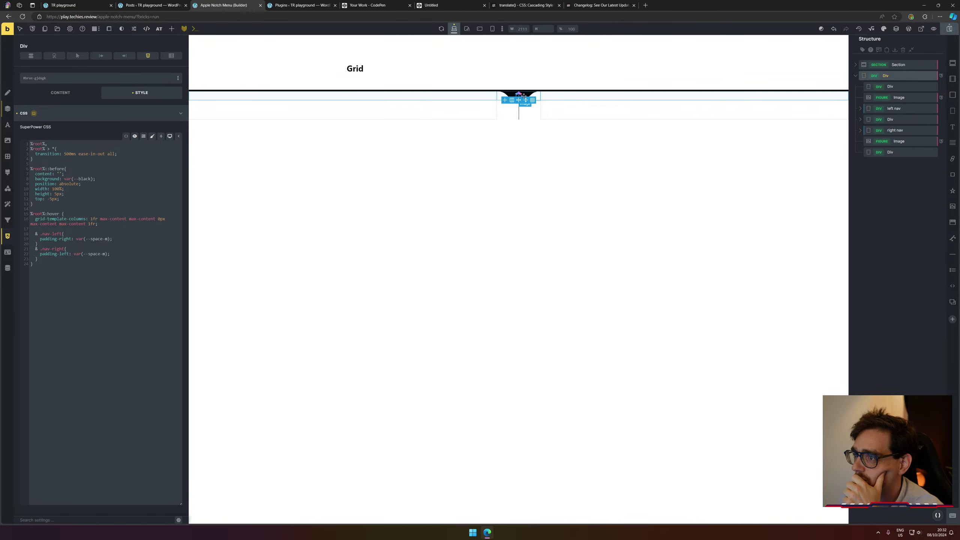
click(906, 85)
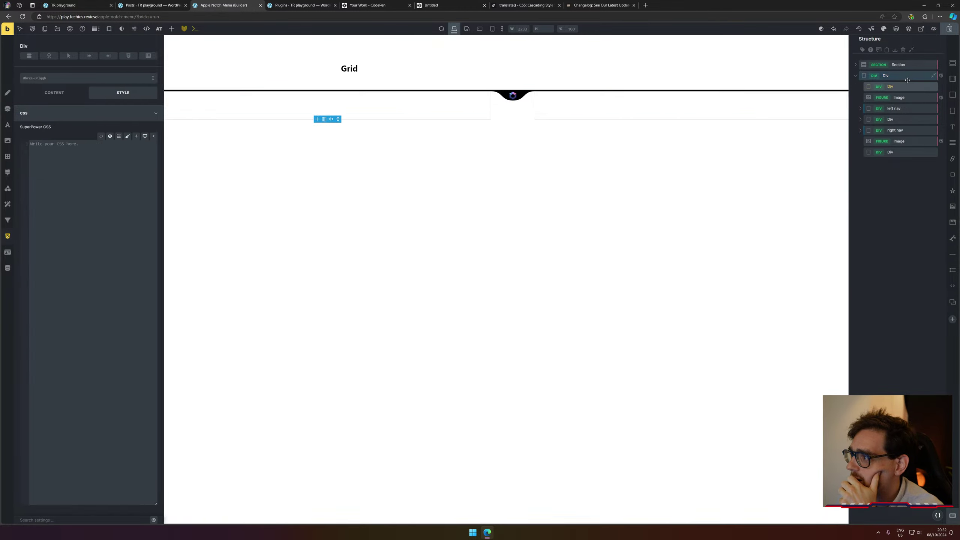
click(906, 80)
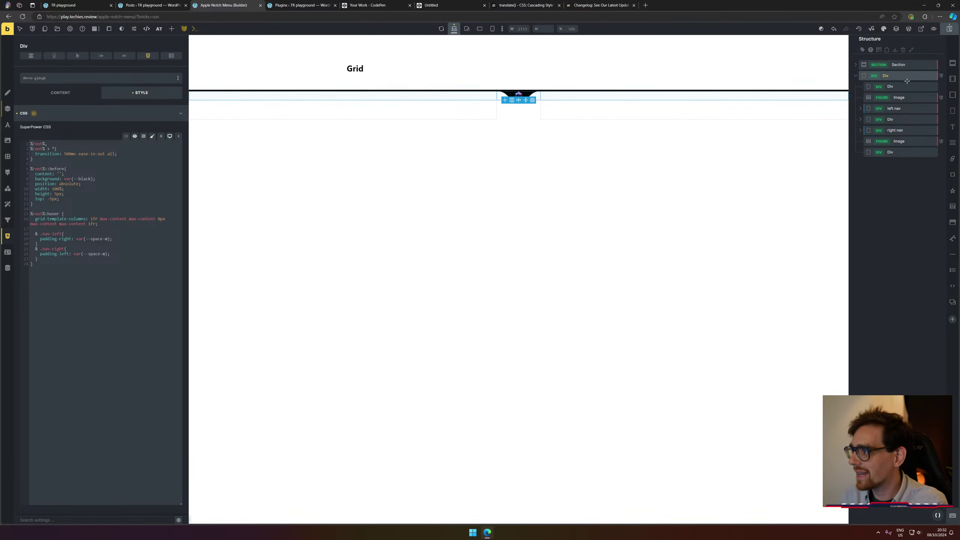
Delete the empty first and last child Divs of the notch menu's parent Div.
click(907, 87)
key(Delete)
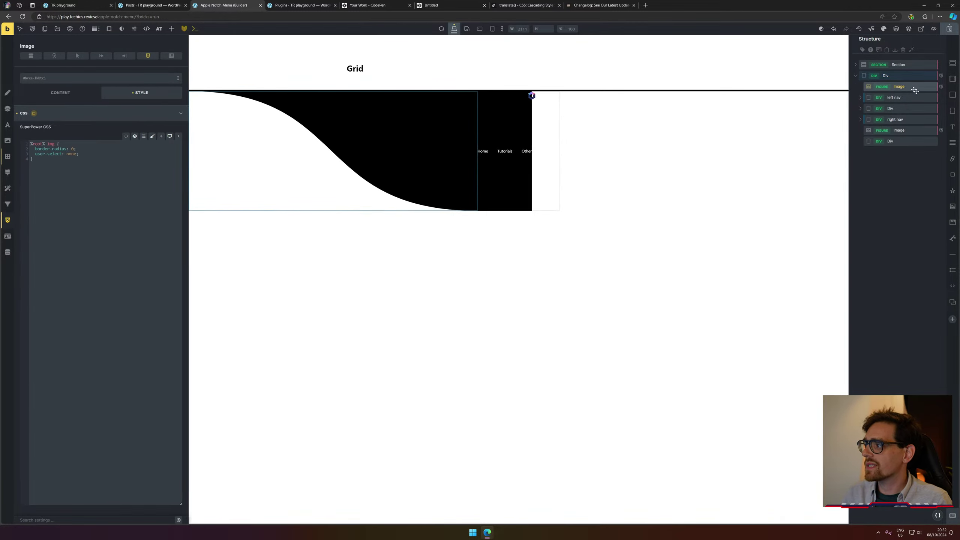
key(Delete)
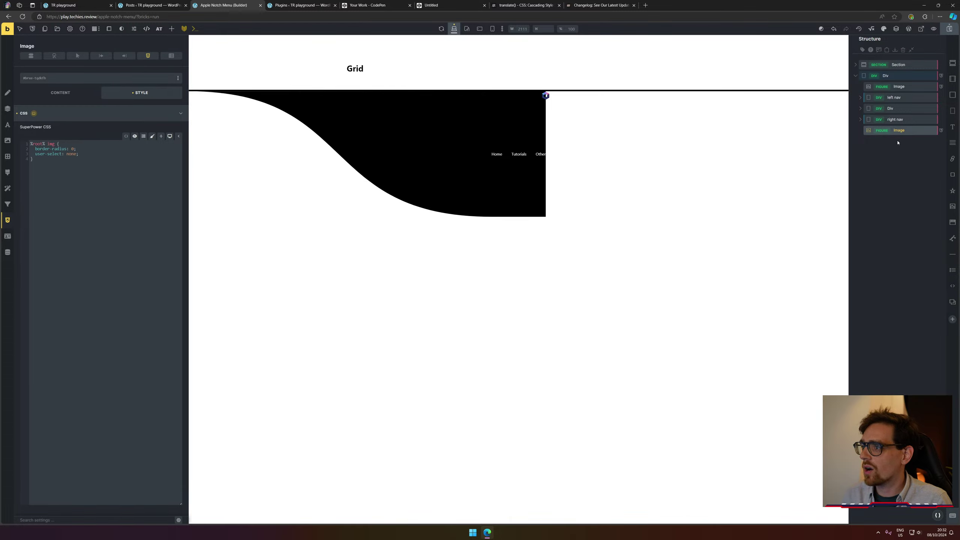
Review the layout and content settings of the first Image in the notch menu.
click(909, 86)
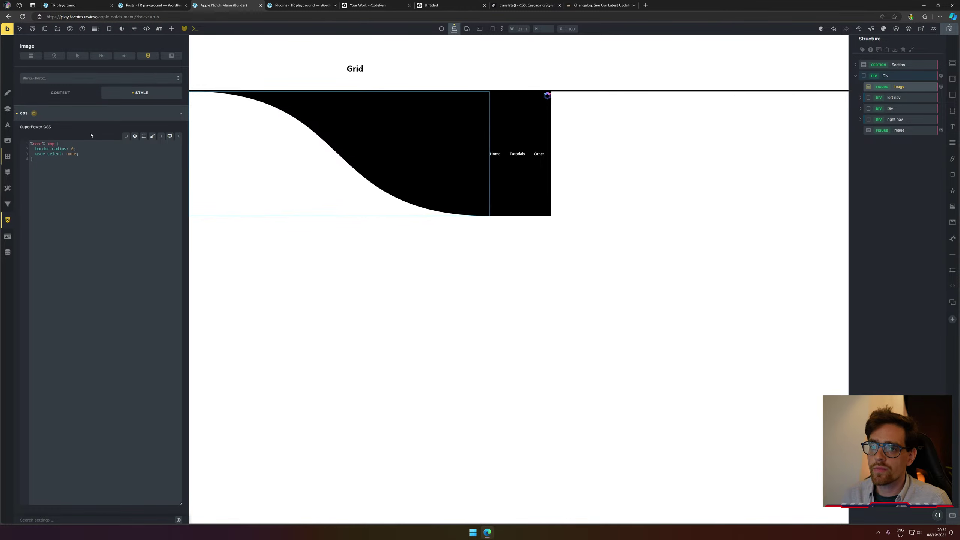
click(8, 109)
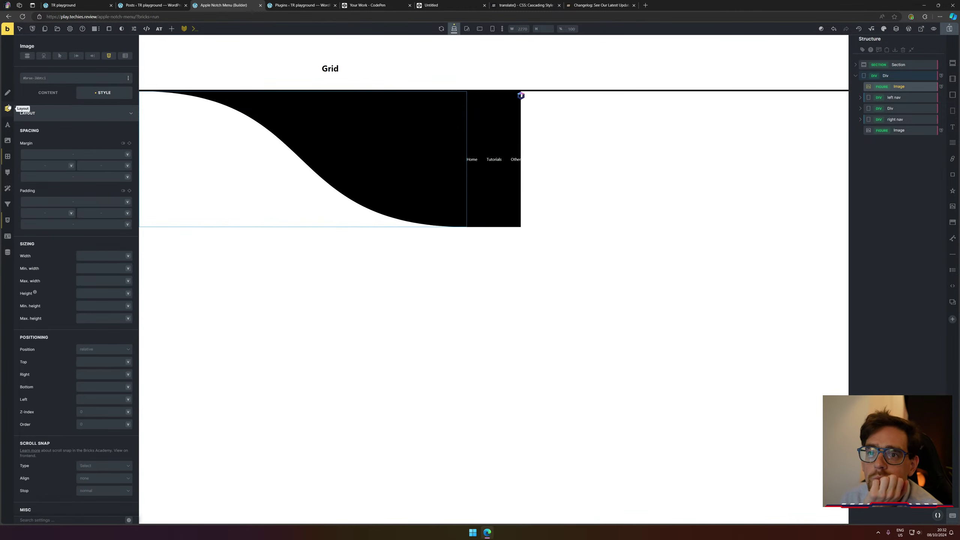
click(37, 98)
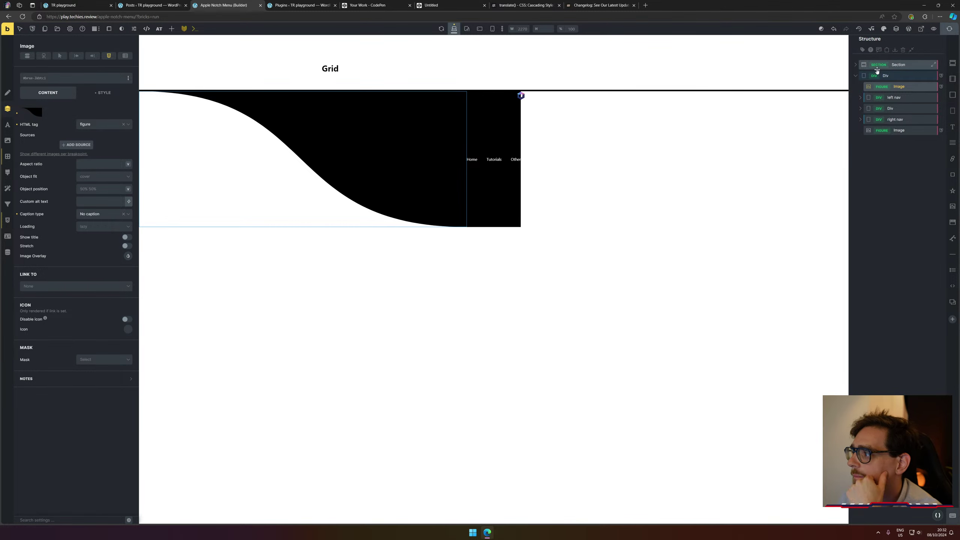
Review the parent Div's custom CSS, layout values and grid template settings.
click(885, 75)
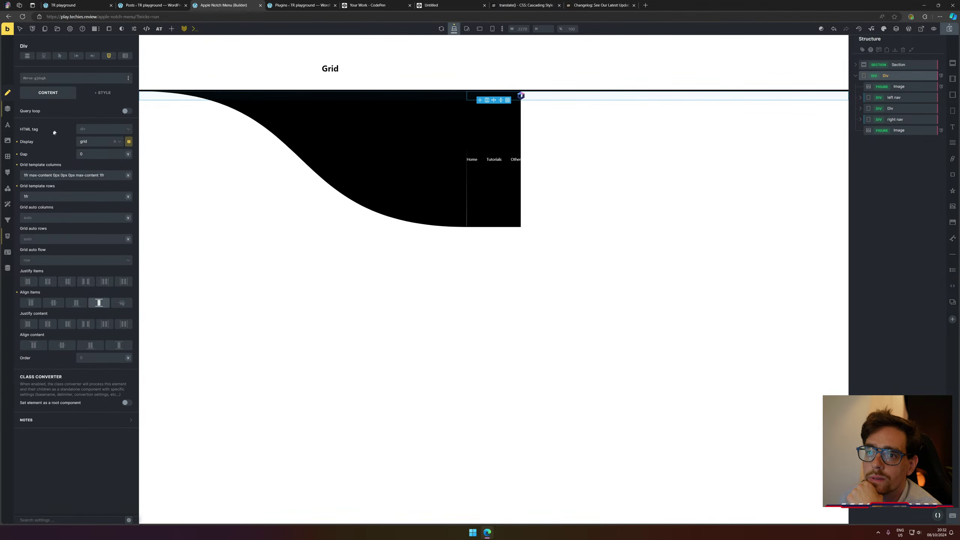
click(8, 236)
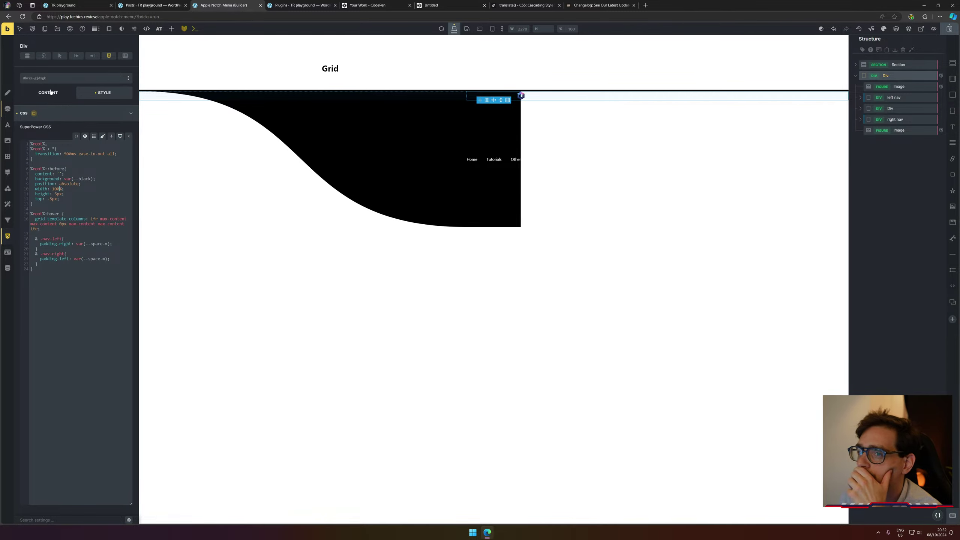
click(7, 109)
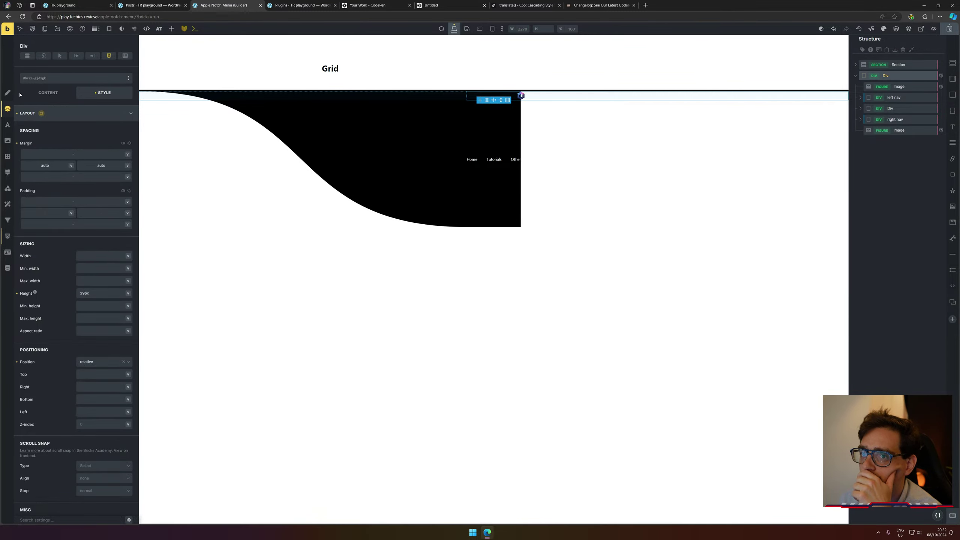
click(51, 94)
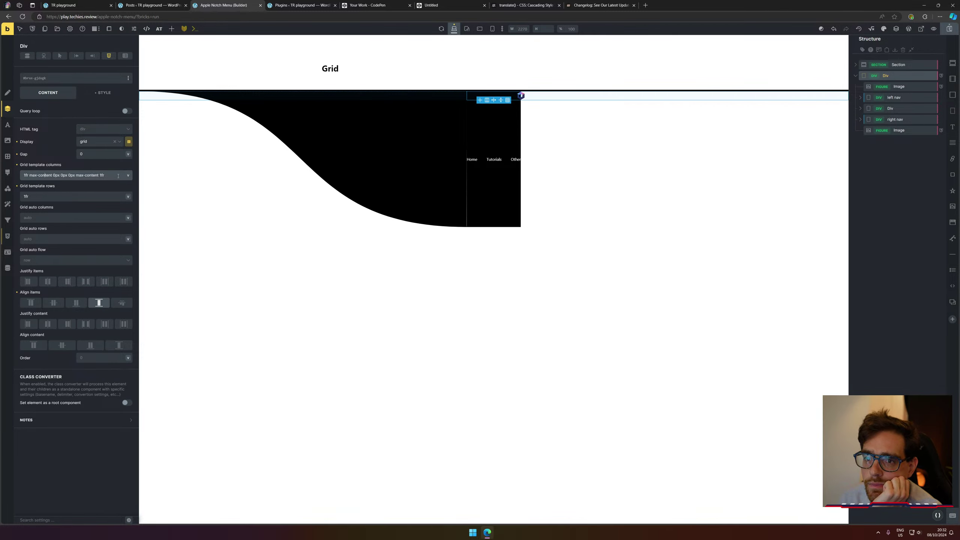
In the parent Div's Grid Builder, move the last Image to the second row, widen the Div in the first row, and close the builder.
click(129, 141)
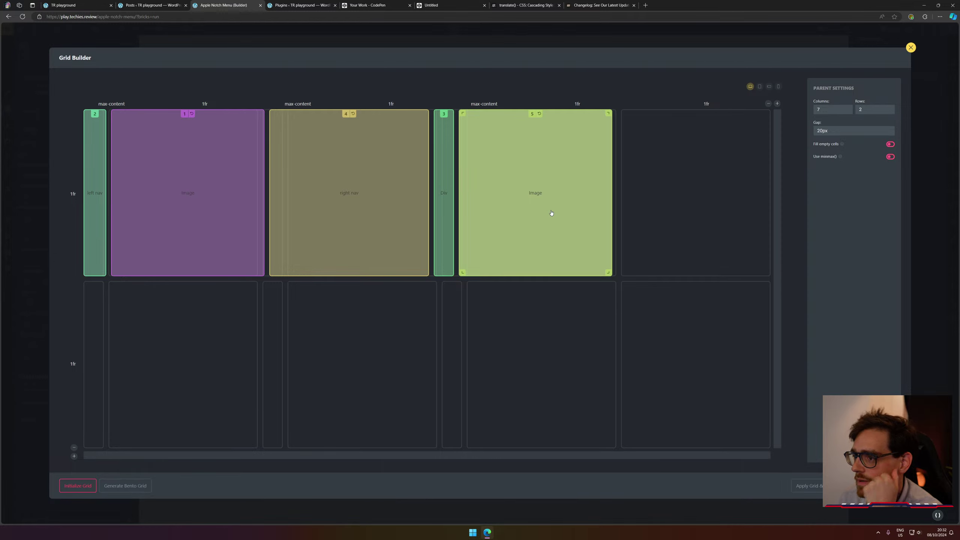
drag(548, 214, 647, 369)
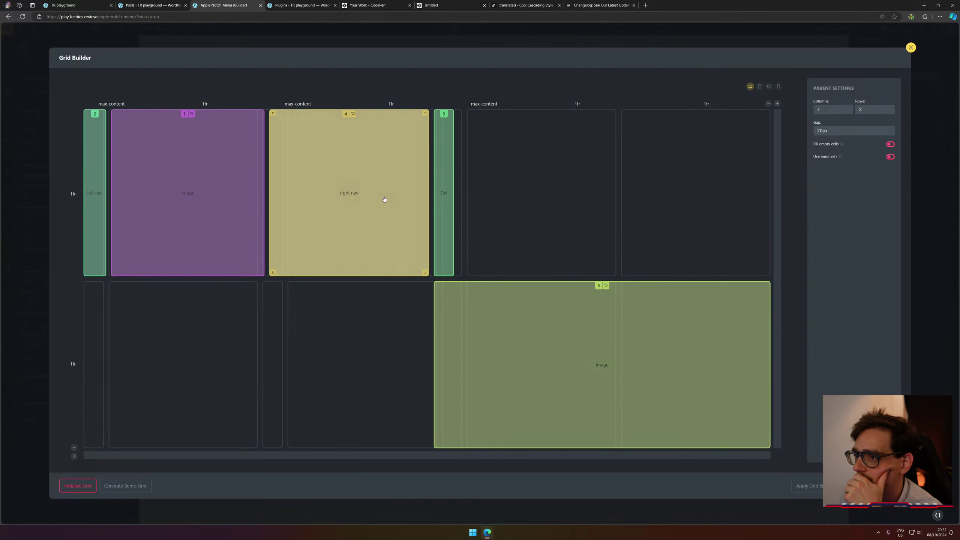
drag(460, 204, 540, 199)
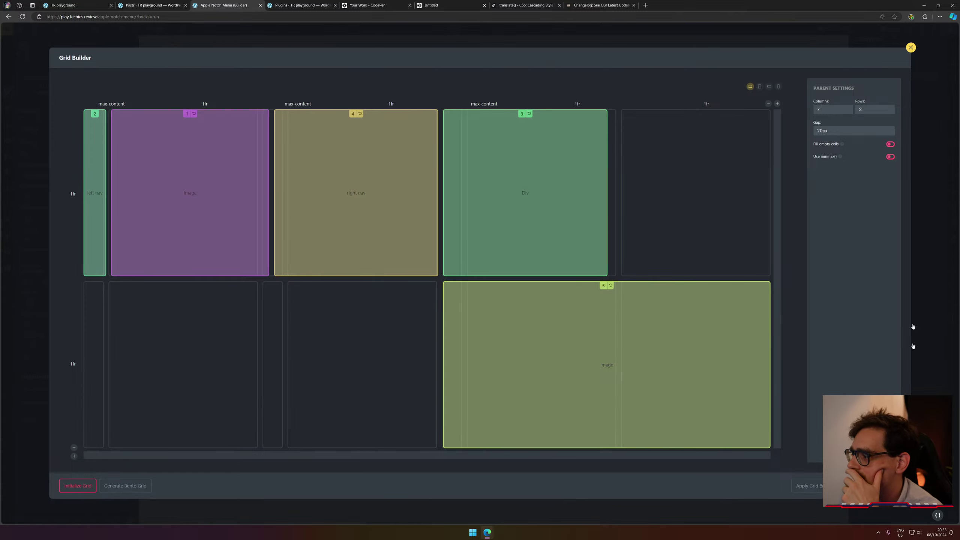
click(910, 47)
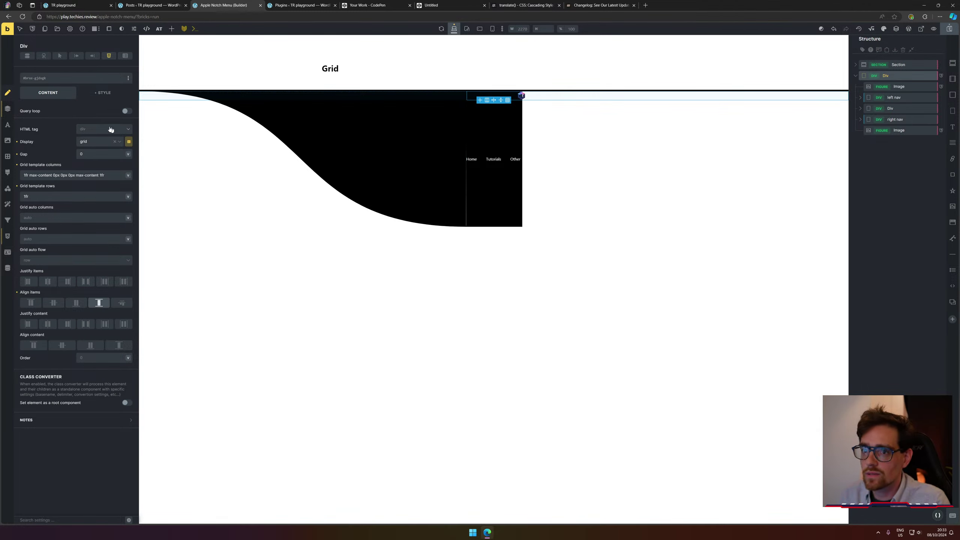
Reopen the Grid Builder, place the first Image in the first column, and put left nav back at the start of the first row.
triple_click(109, 176)
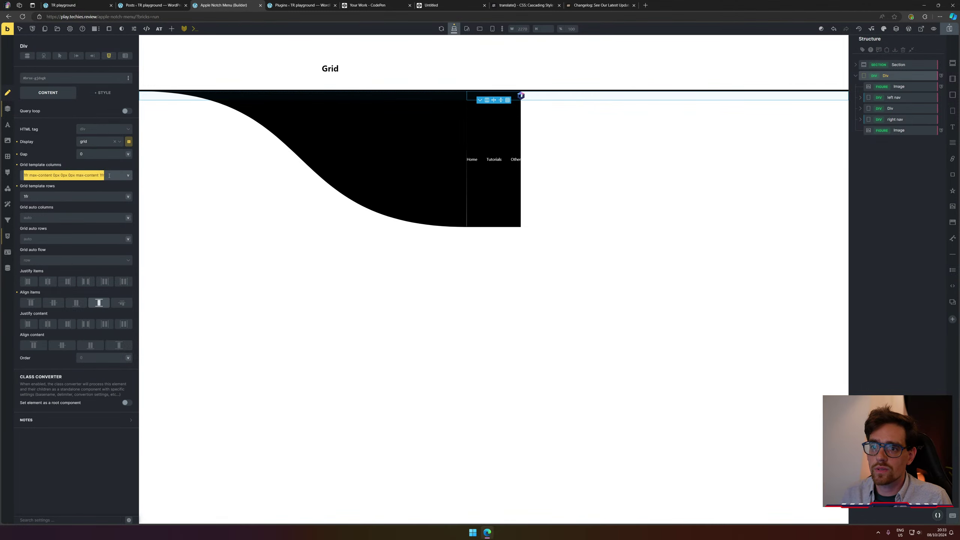
click(130, 142)
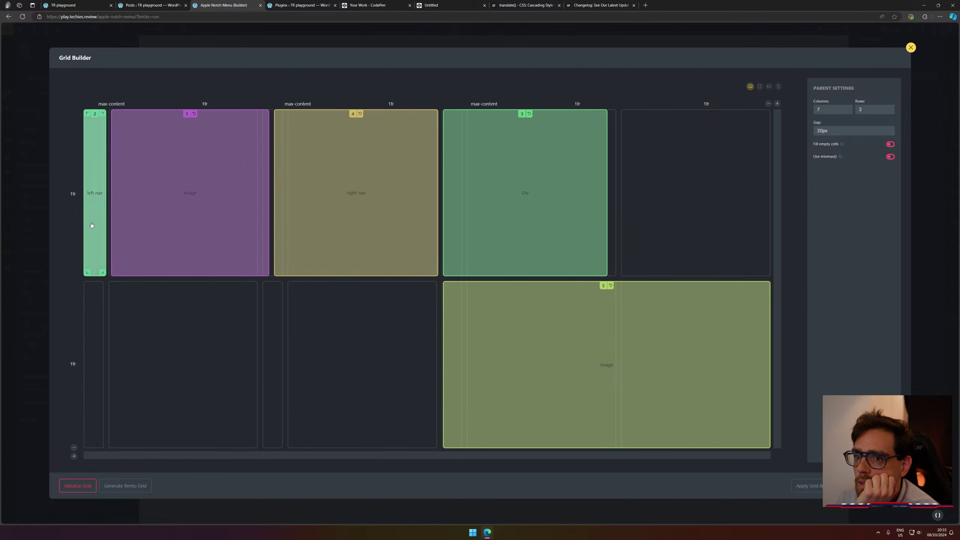
drag(93, 227, 172, 368)
drag(171, 162, 162, 184)
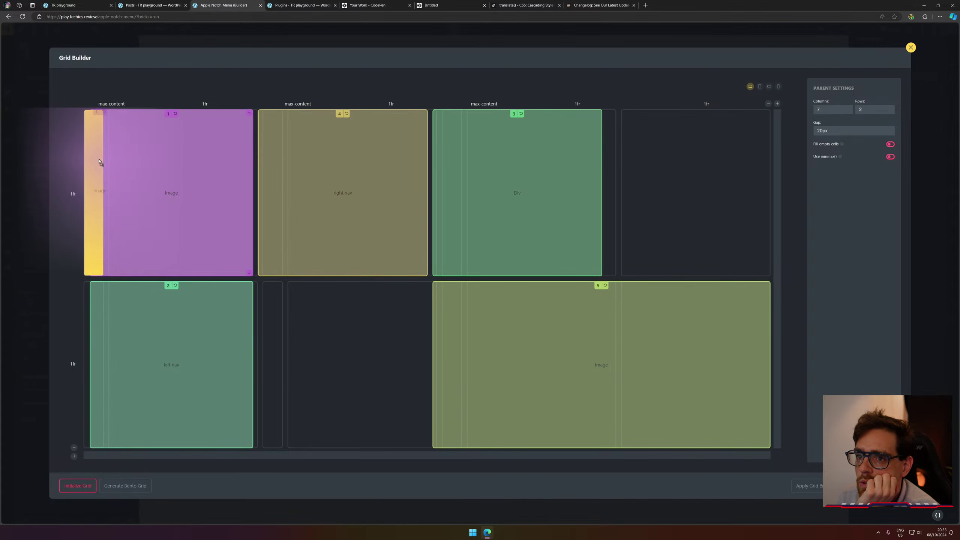
drag(174, 364, 194, 189)
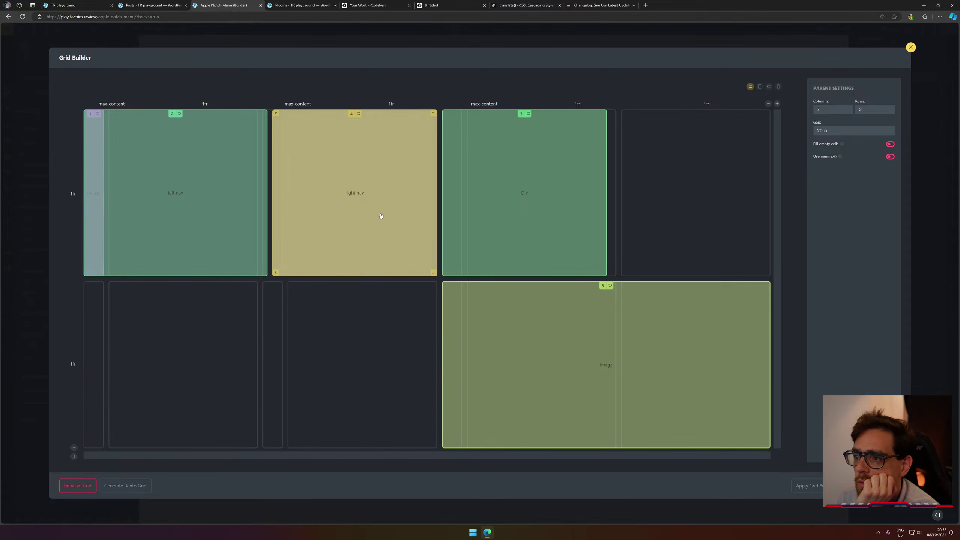
Place the last Image and right nav side by side in the second row, and make left nav start at the second column.
drag(567, 326, 406, 360)
drag(400, 175, 686, 355)
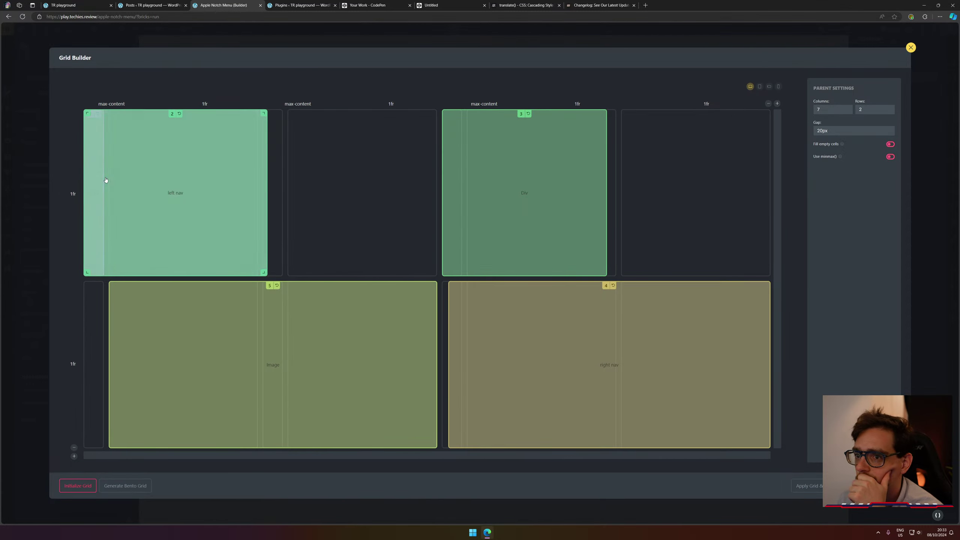
drag(86, 272, 121, 266)
drag(270, 271, 142, 223)
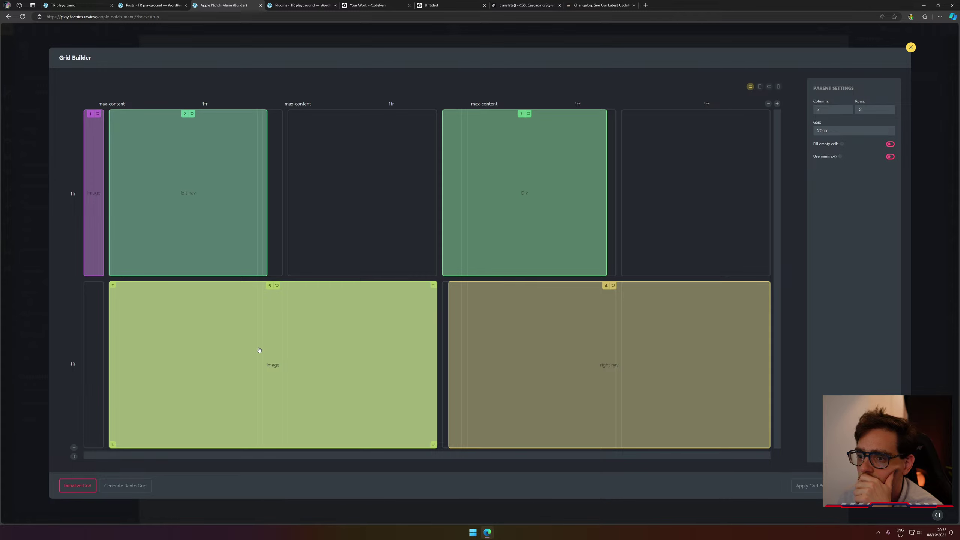
Narrow the last Image to the third and fourth columns of the second row, and place left nav above it in the first row.
drag(258, 349, 330, 229)
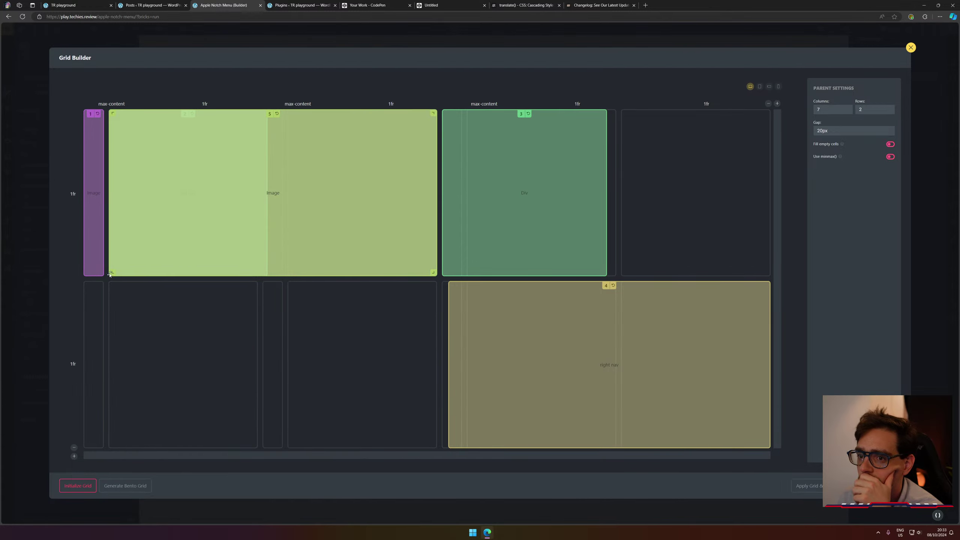
drag(110, 275, 302, 254)
drag(353, 188, 353, 329)
drag(225, 197, 355, 193)
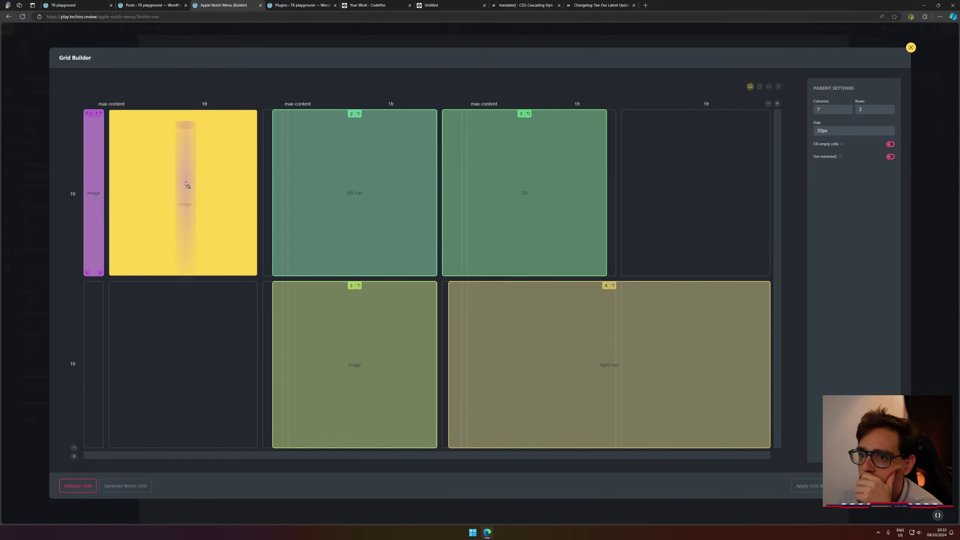